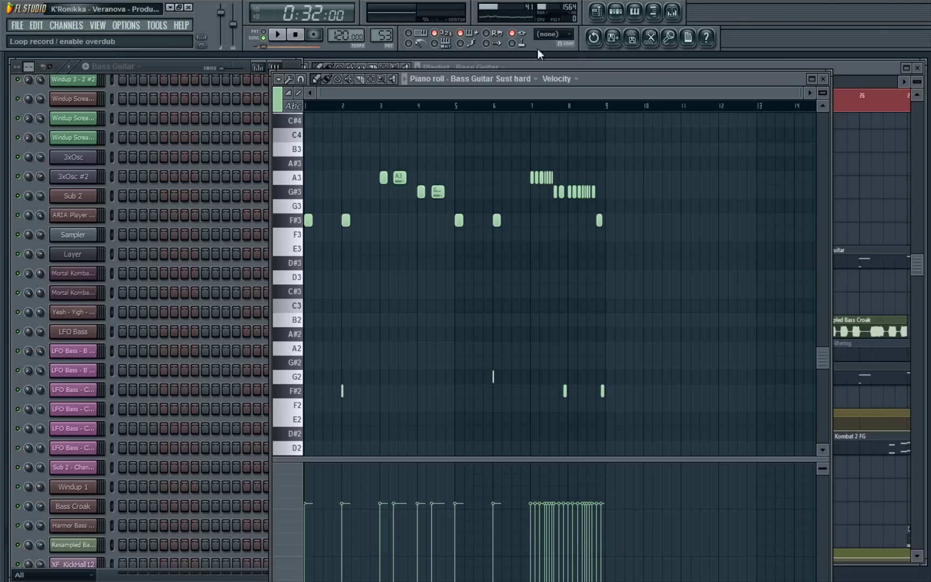
- Play the Bass Guitar pattern with its effects active and bring up the mixer during playback
key(space)
click(672, 11)
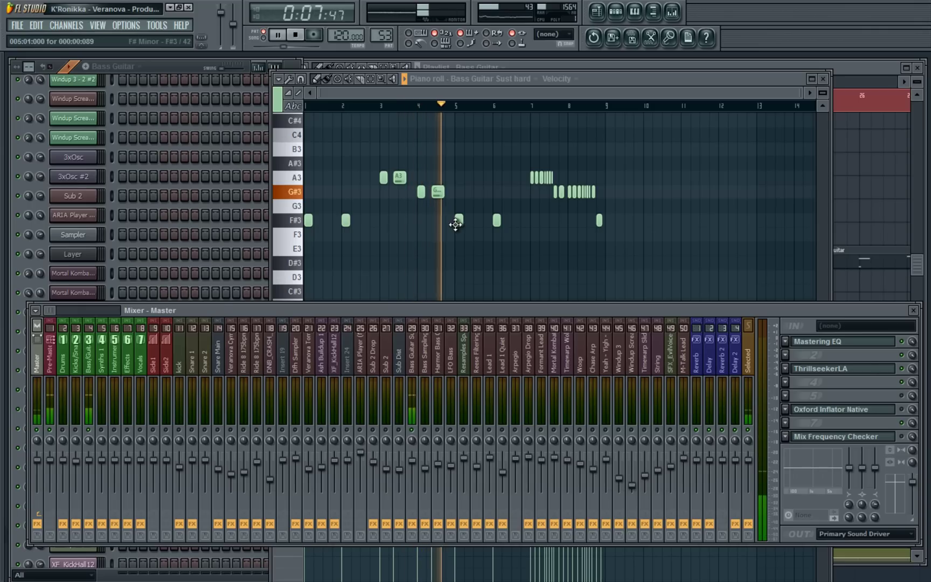
key(space)
- Audition the Bass Guitar Sust hard mixer track with its effects bypassed, and re-enable the effects
click(412, 399)
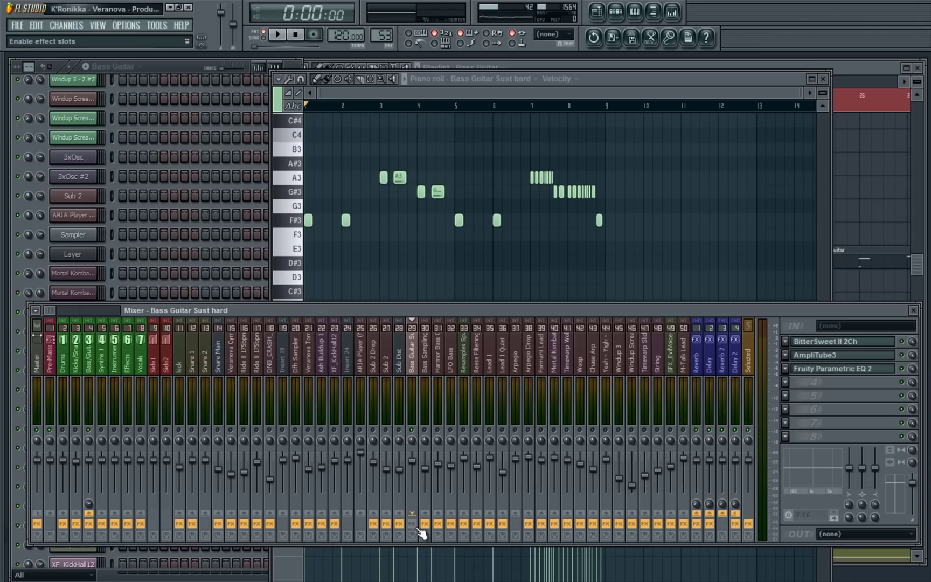
key(space)
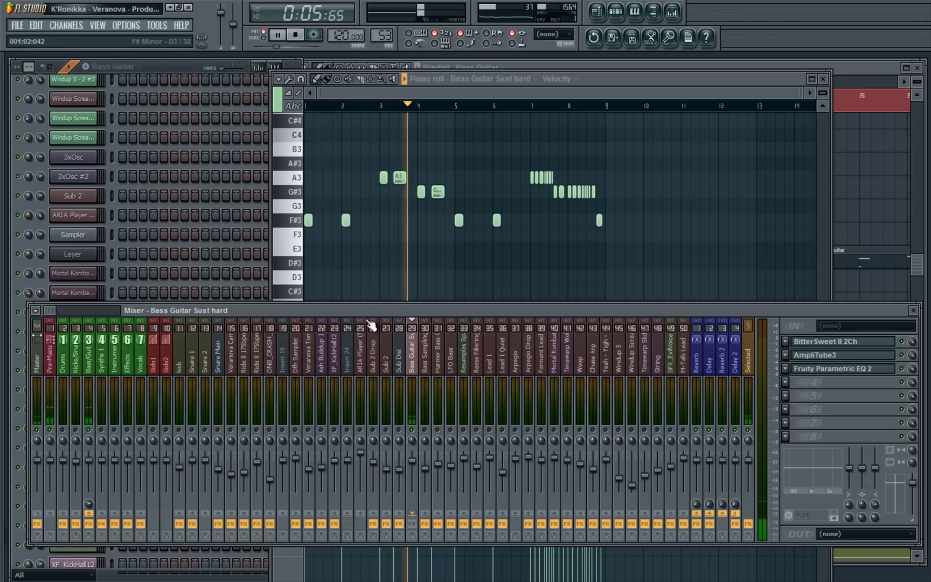
key(space)
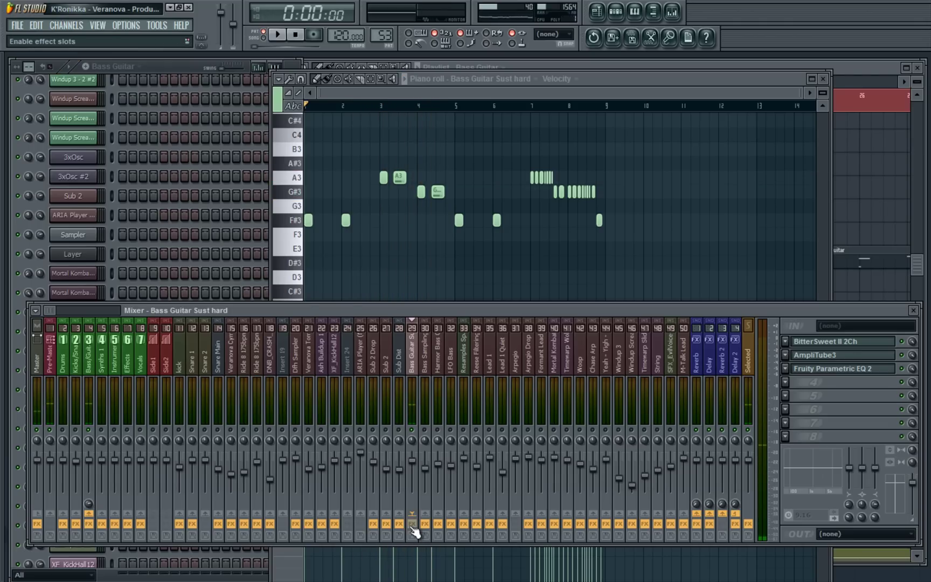
click(412, 526)
- Open AmpliTube3 and Fruity Parametric EQ 2 on the Bass Guitar Sust hard mixer track to inspect their settings
drag(131, 153, 142, 124)
click(824, 355)
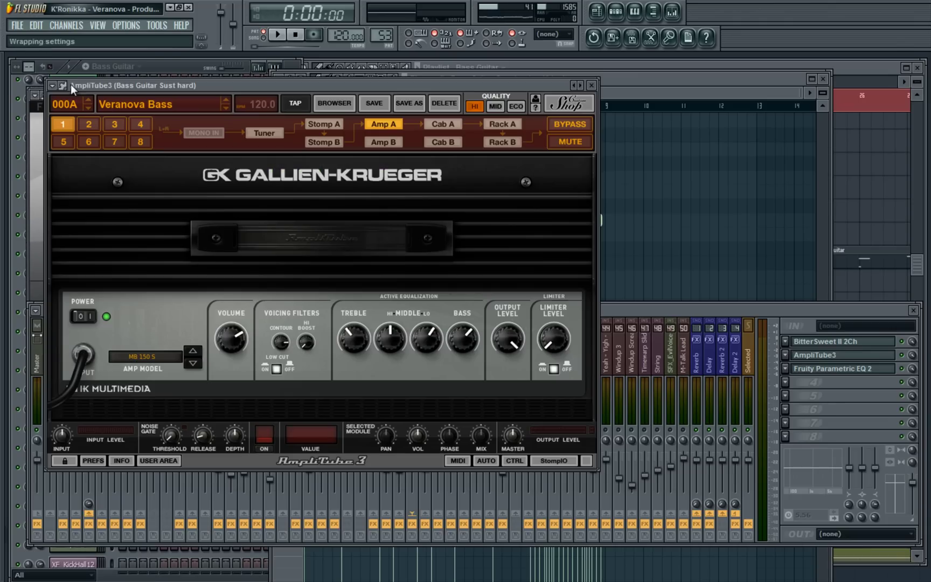
click(819, 368)
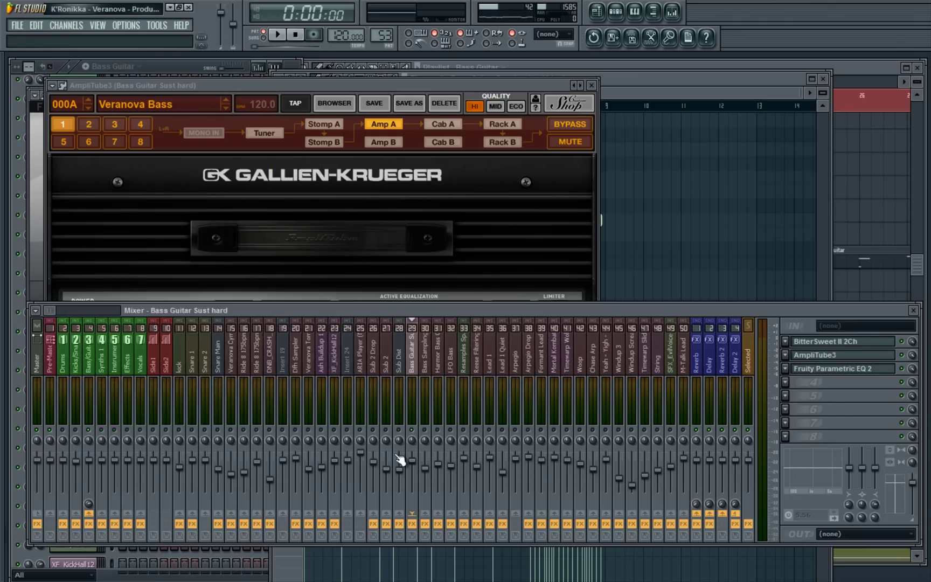
drag(233, 217, 576, 139)
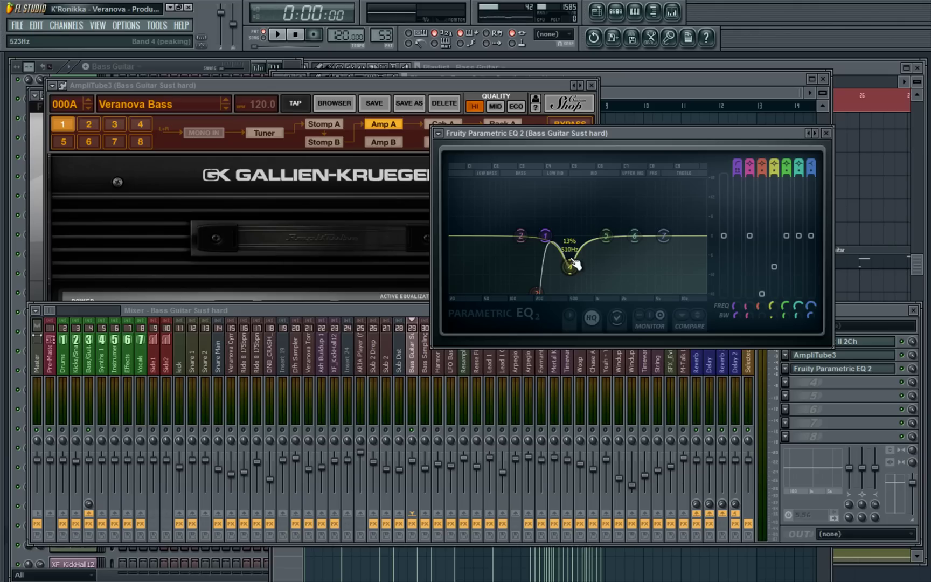
- Play the Bass Guitar pattern from the piano roll through its enabled effects chain
key(F7)
key(space)
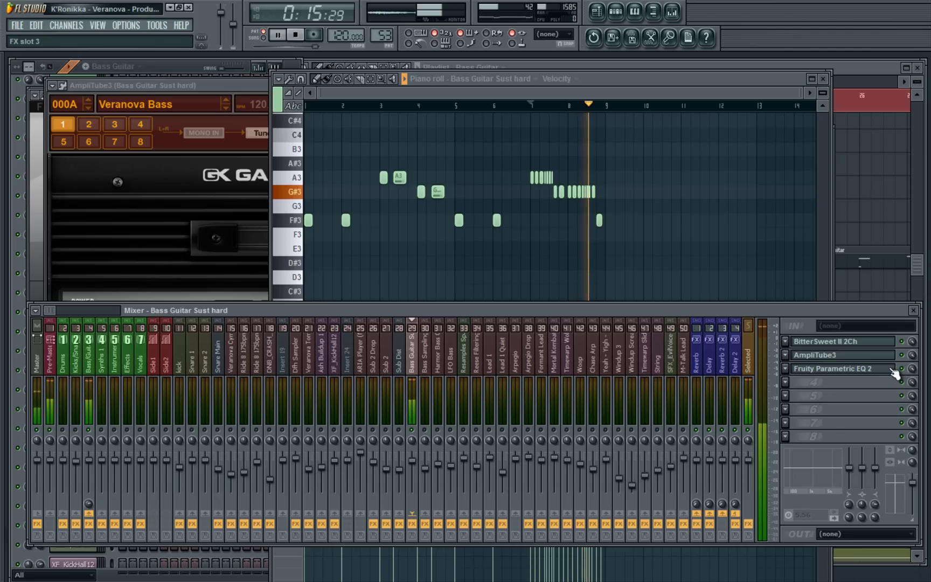
key(space)
- Close the piano roll and play the playlist from the Drop marker at bar 17
click(822, 86)
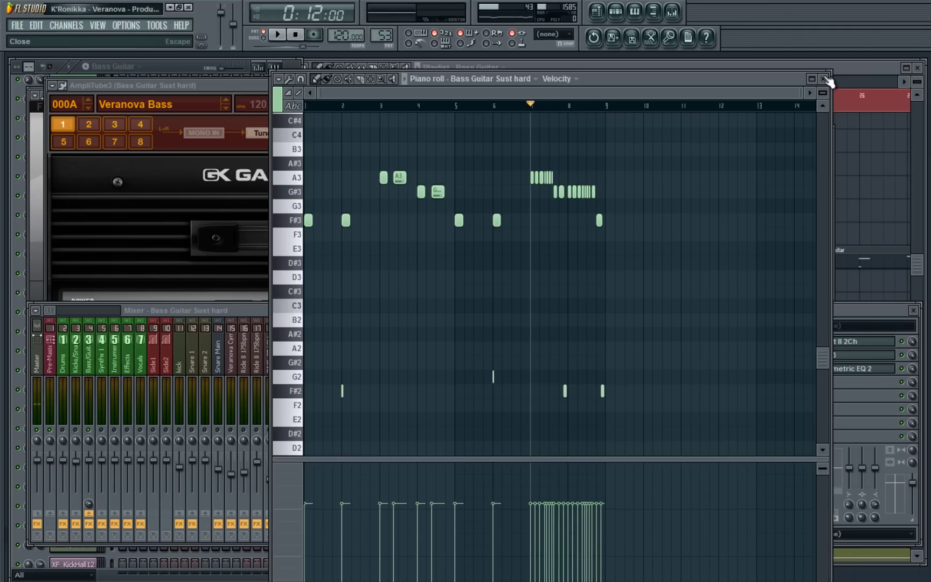
click(827, 79)
key(F5)
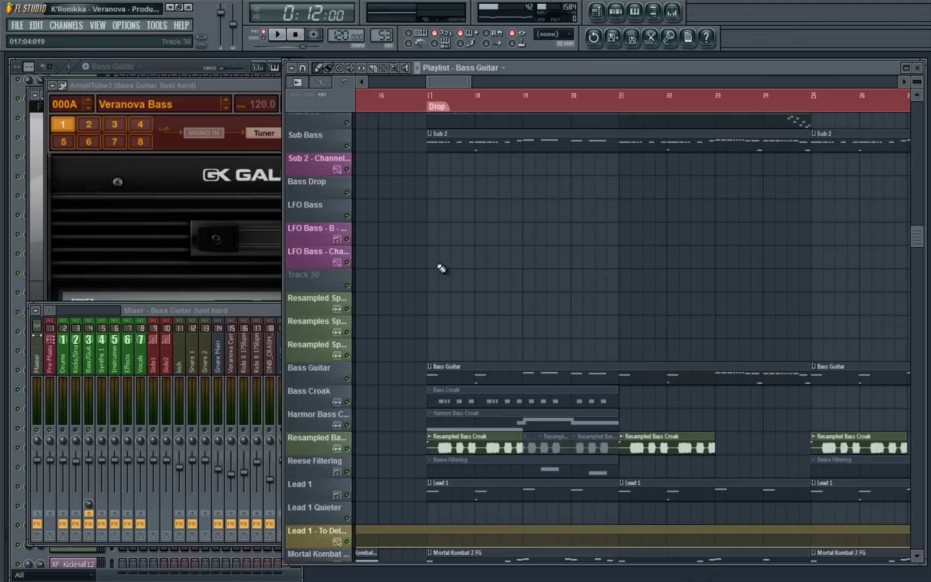
click(432, 103)
key(space)
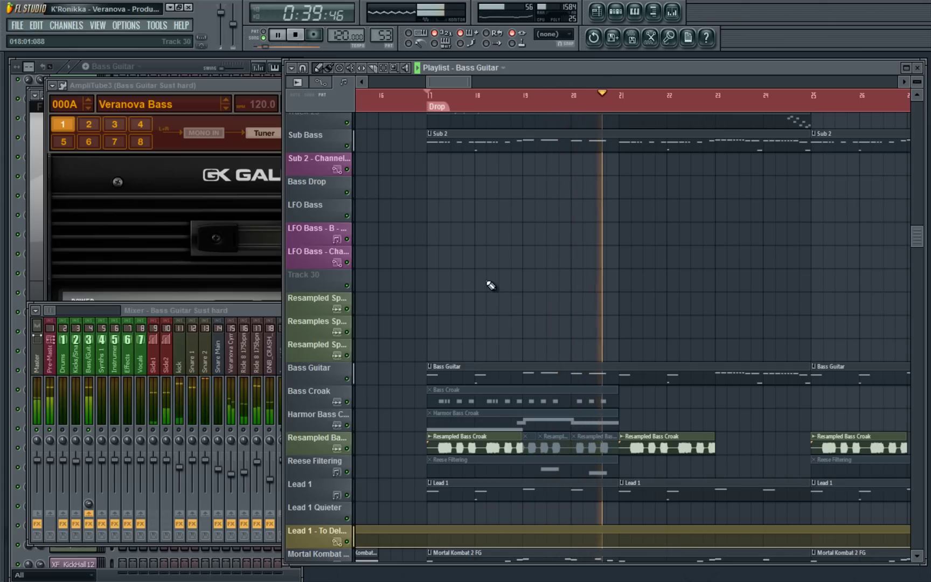
key(space)
- Inspect the Resampled Bass Croak clip's channel settings and the effects on its mixer track
scroll(446, 329, down, 5)
click(446, 329)
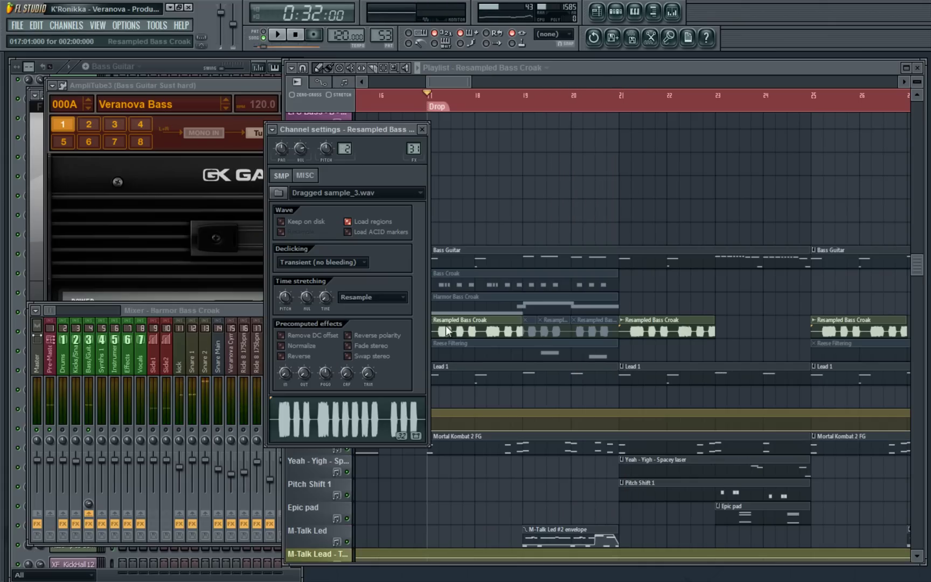
click(225, 311)
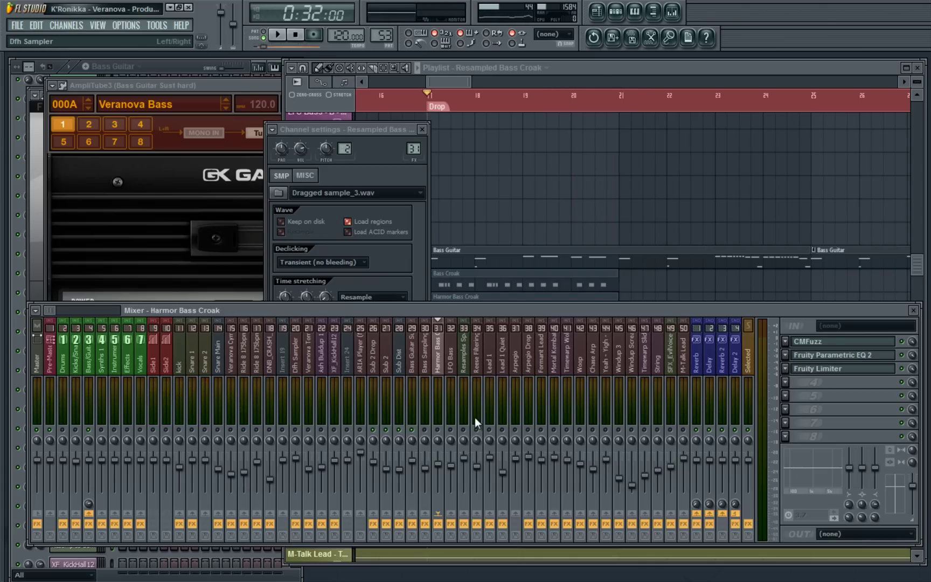
- Return to the playlist and play the drop from bar 17 to hear the Resampled Bass Croak in context
click(517, 172)
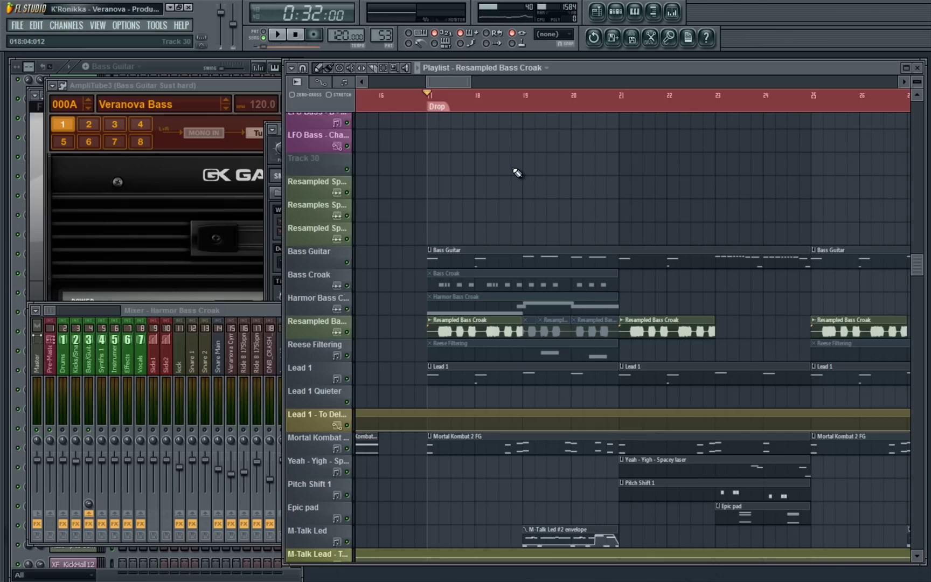
key(space)
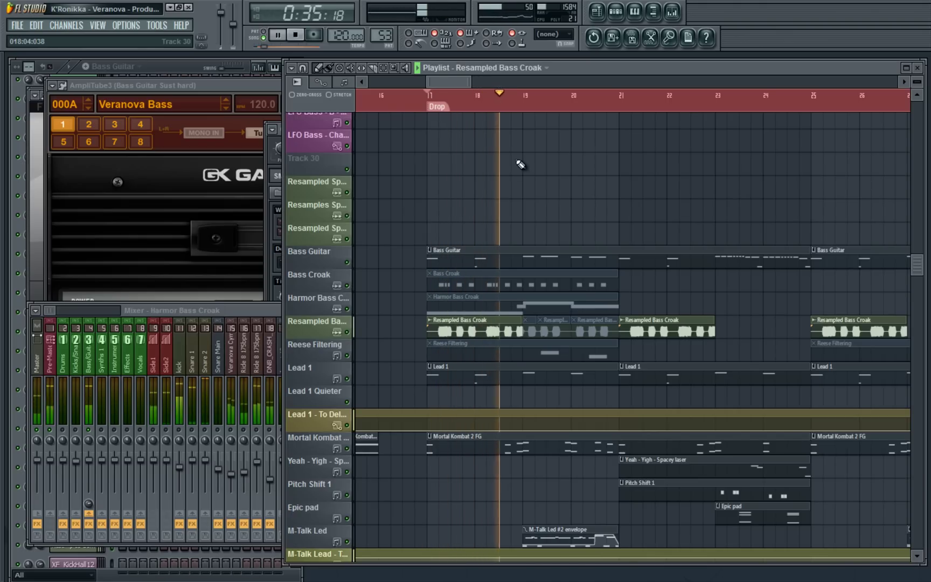
key(space)
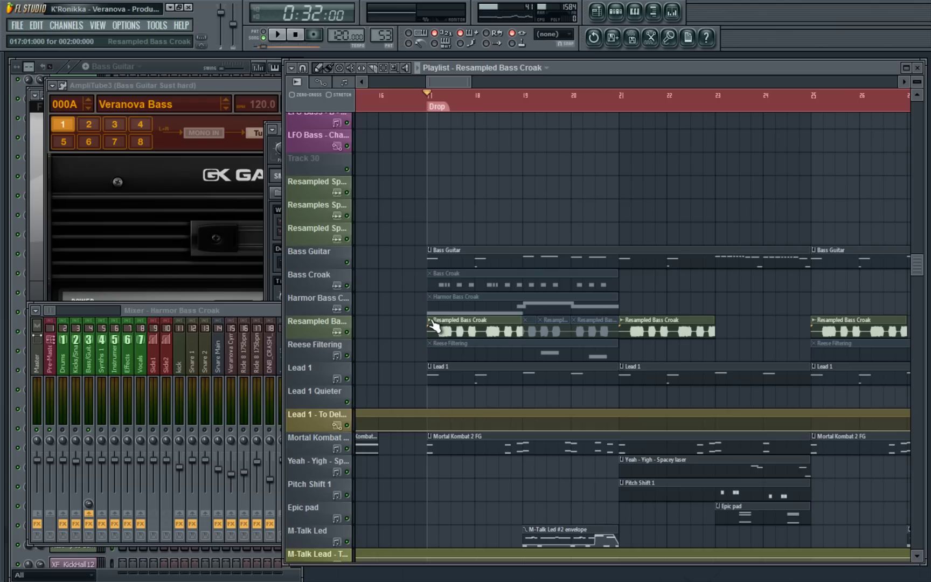
- Open the Bass Croak pattern in the piano roll, play it, and display the mixer alongside
scroll(485, 307, up, 2)
double_click(547, 292)
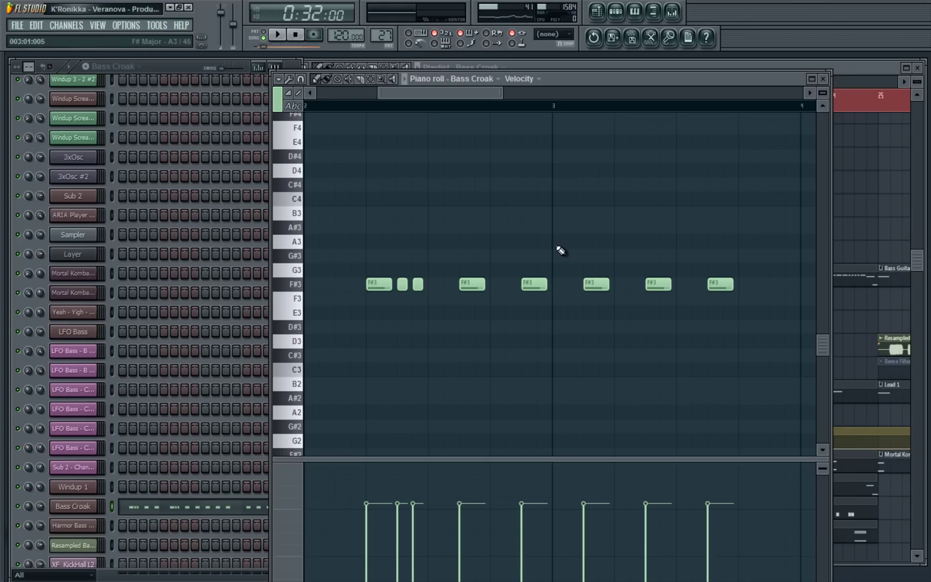
scroll(439, 205, down, 4)
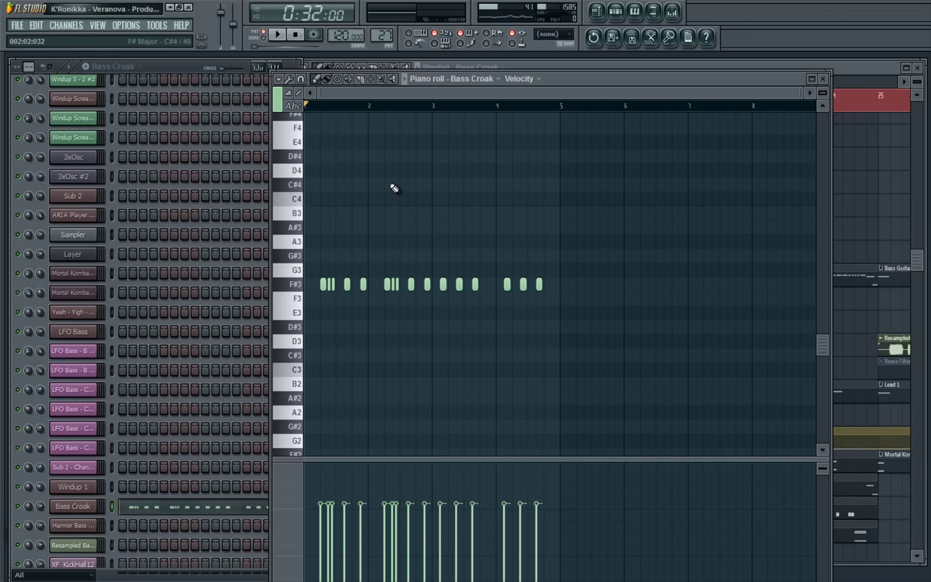
key(space)
key(F9)
key(F7)
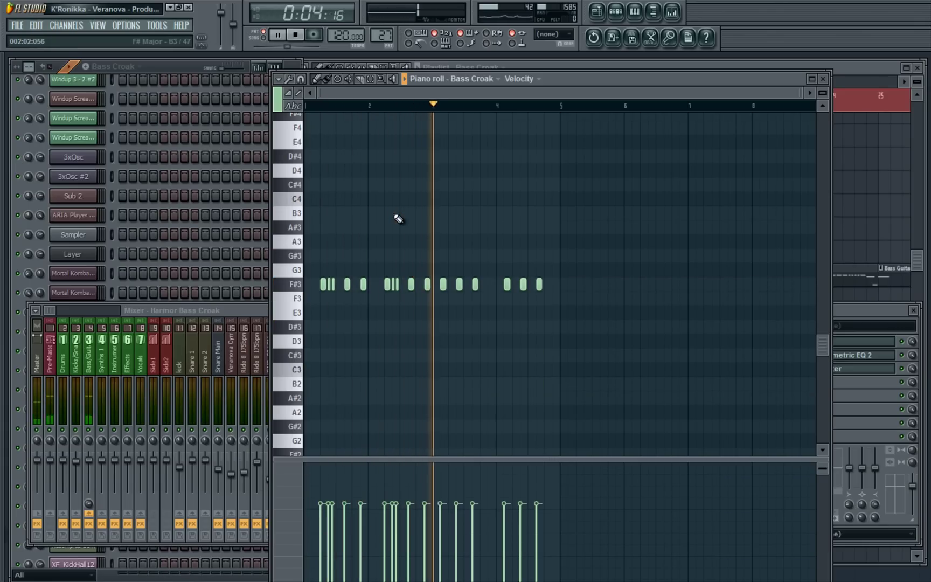
key(space)
- Examine the Edison recording on the Bass Sampling track and the dragged sample WAV files in the Resamples folder
click(258, 311)
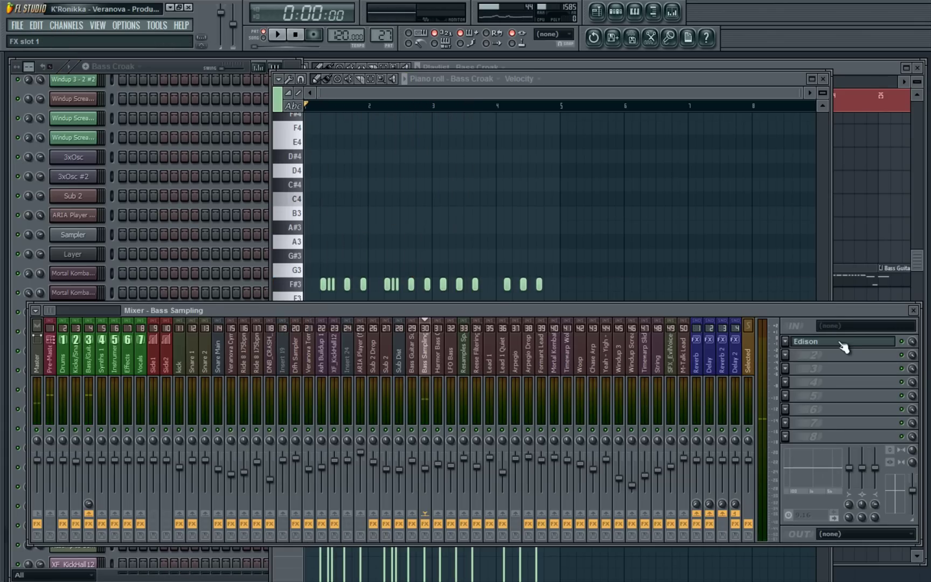
click(843, 346)
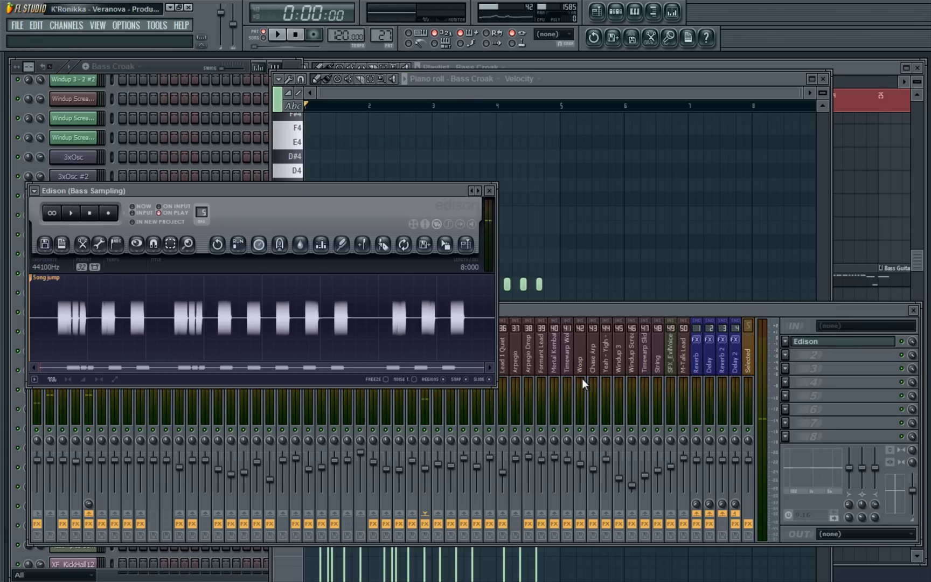
click(76, 216)
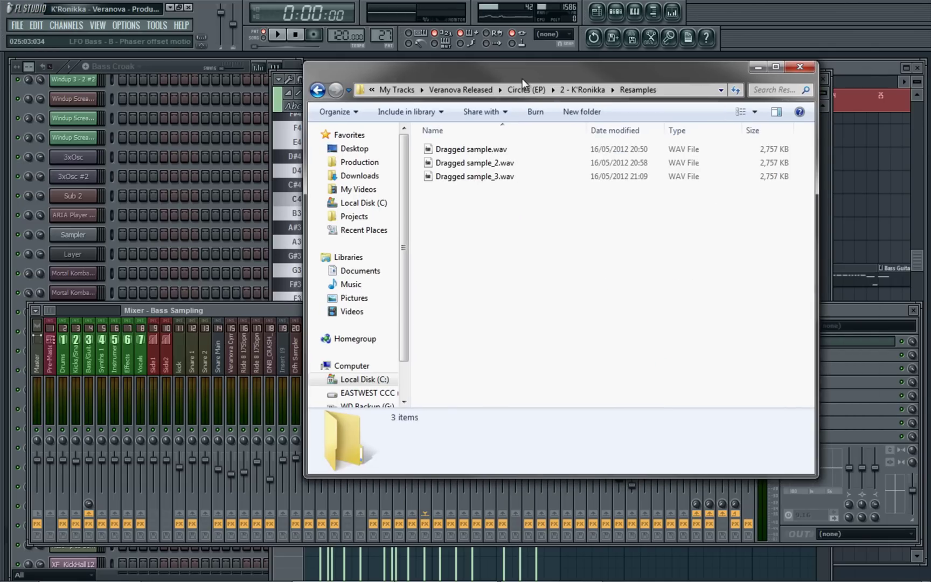
click(486, 151)
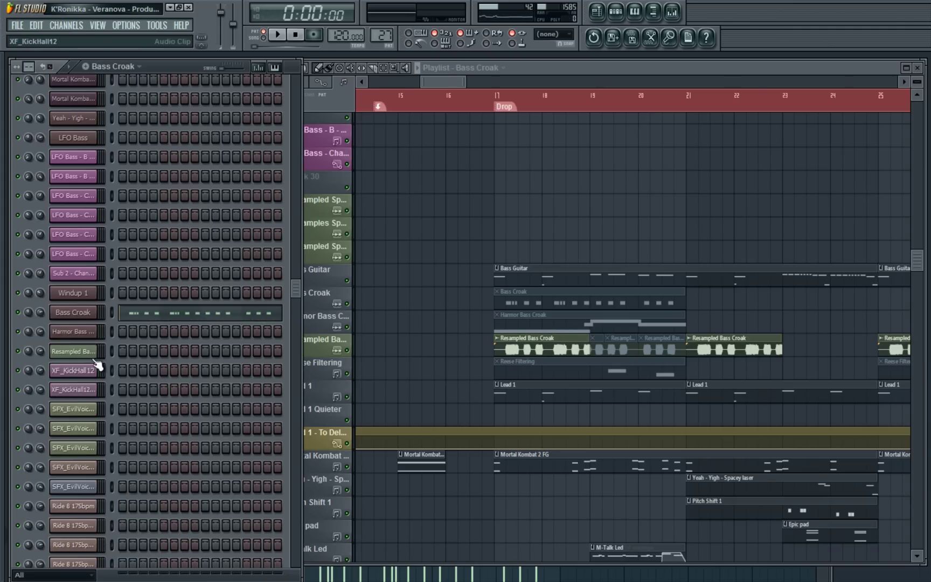
- Open the Harmor Bass Croak channel to inspect its synth settings and its notes in the piano roll
click(73, 331)
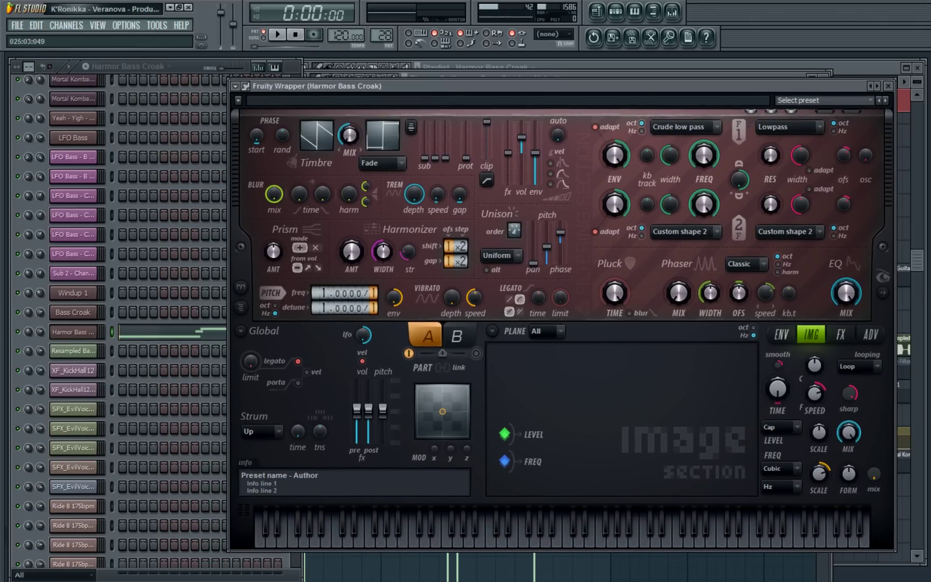
drag(543, 430, 604, 437)
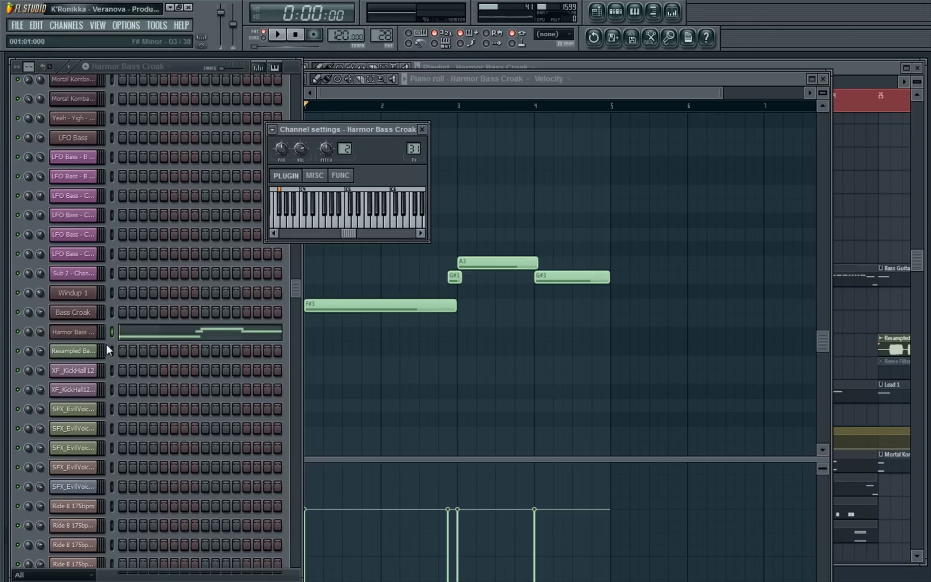
click(501, 380)
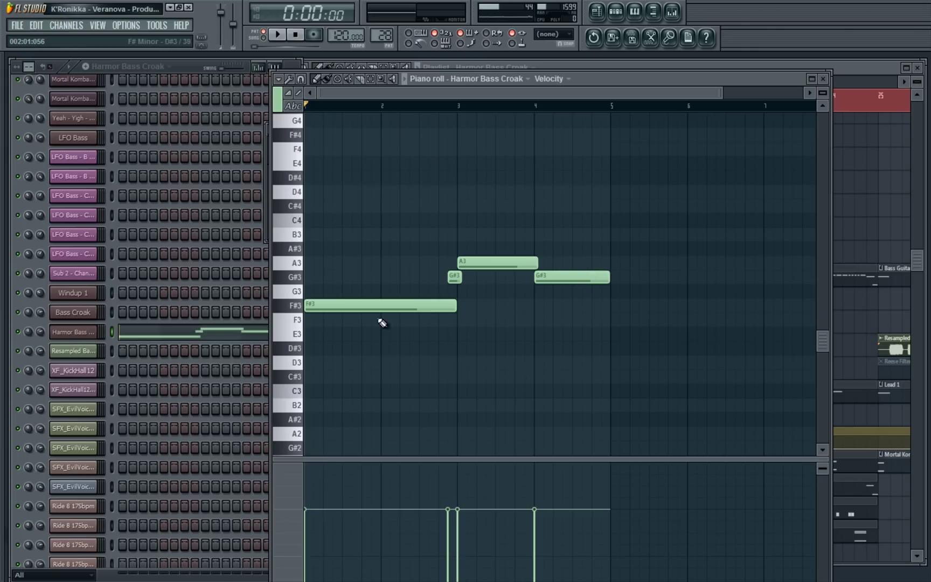
drag(420, 357, 606, 204)
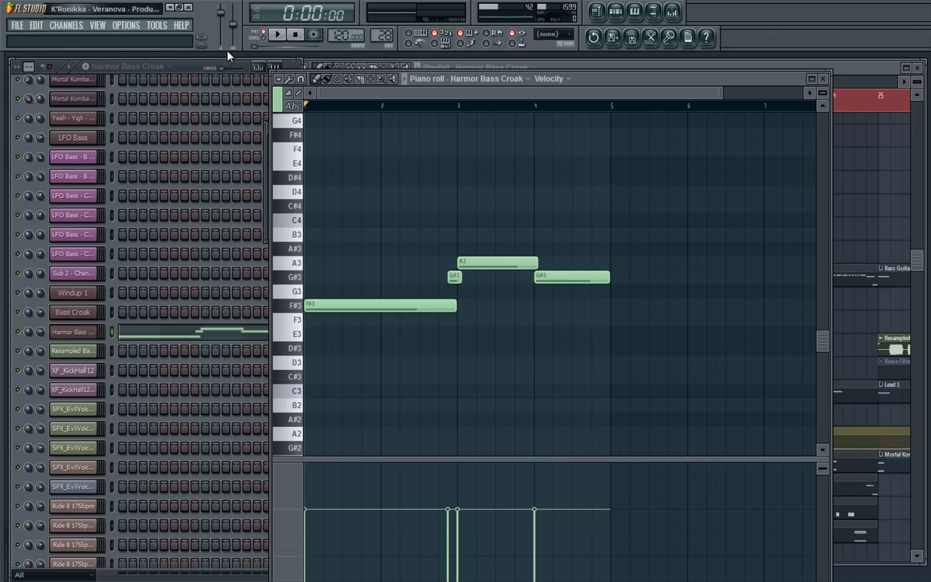
key(space)
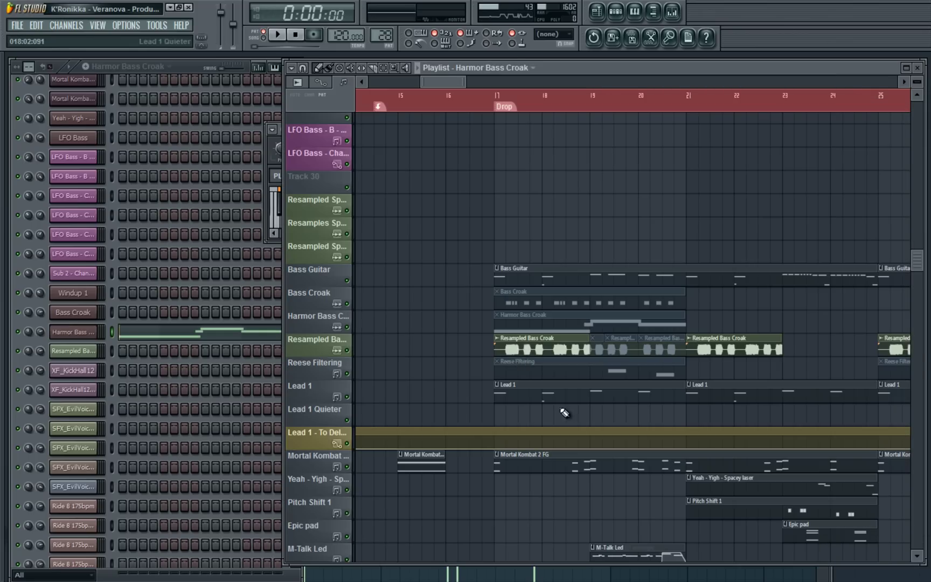
- Open the channel settings of the first Resampled Bass Croak clip in the playlist, and return to the playlist
click(518, 349)
double_click(518, 350)
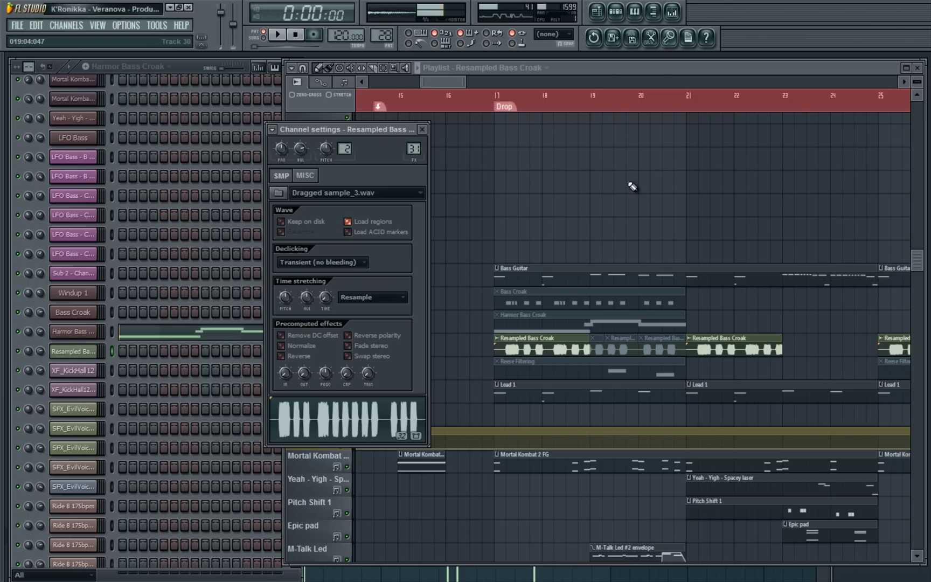
click(550, 181)
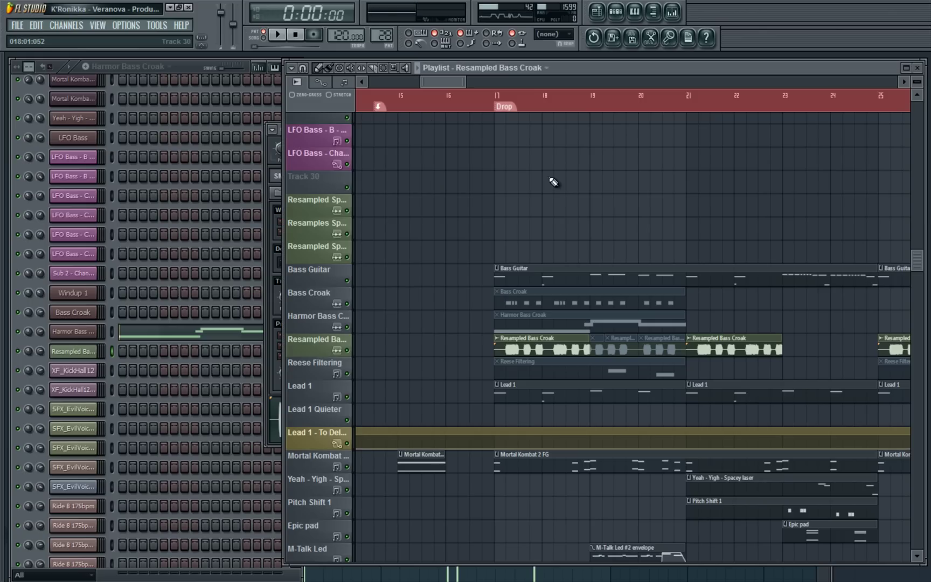
- Check the Harmor Bass Croak mixer track's effects and play the song from the Drop marker at bar 17
click(494, 100)
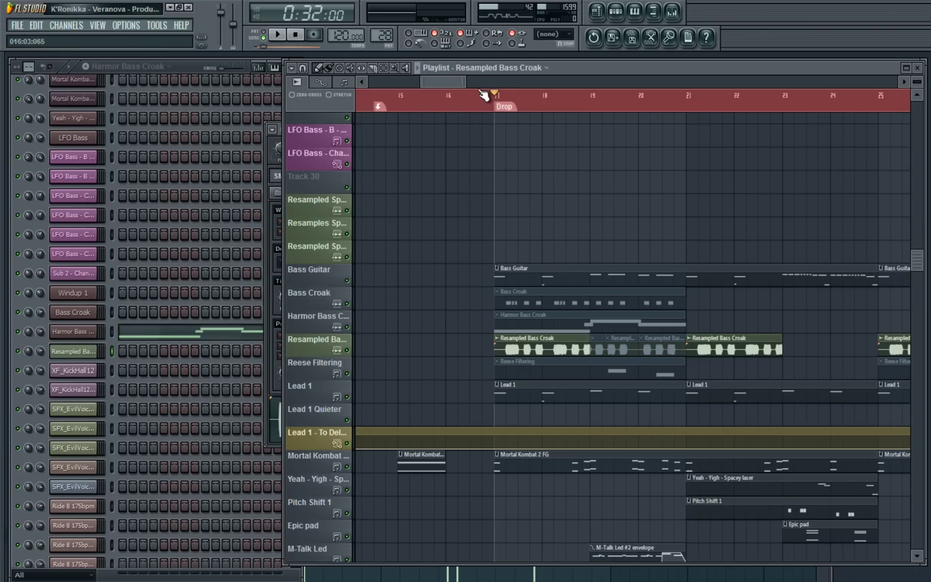
click(672, 10)
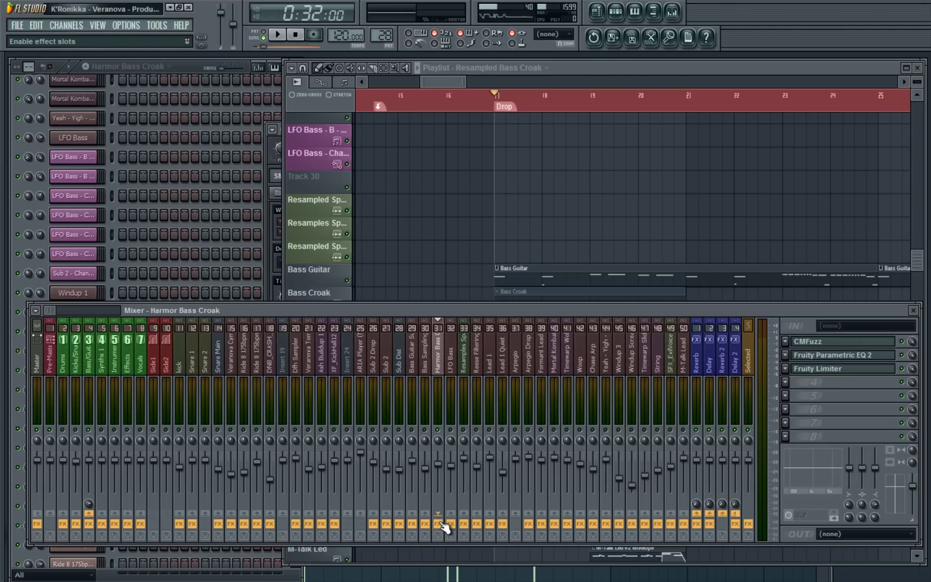
click(537, 187)
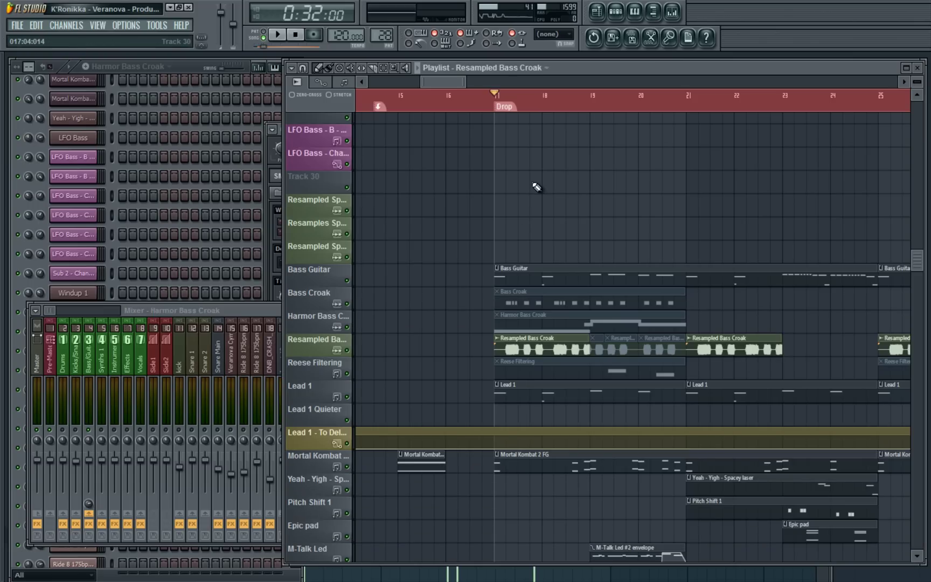
key(space)
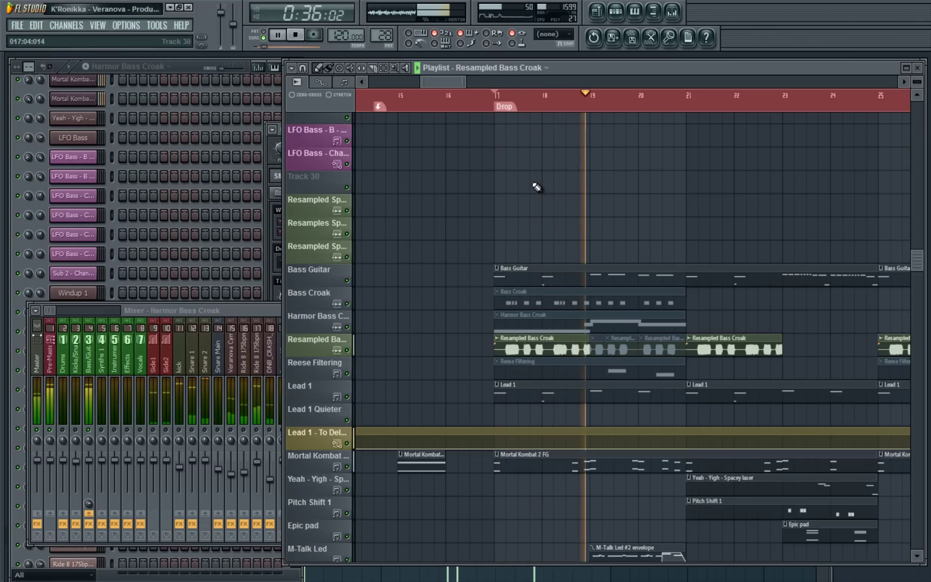
key(space)
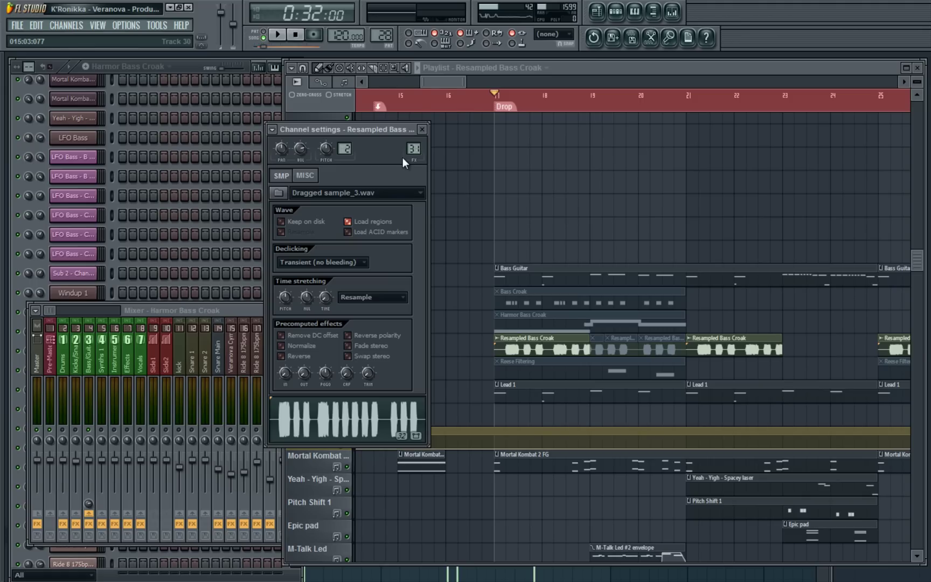
- Check the CMFuzz effect on the Harmor Bass Croak mixer track while playing the drop, and return to the mixer
double_click(413, 149)
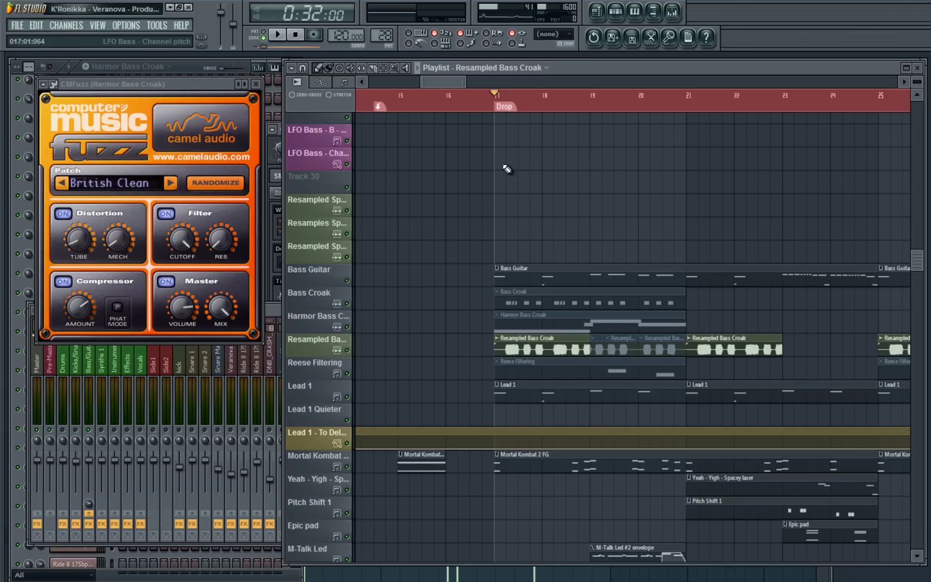
key(space)
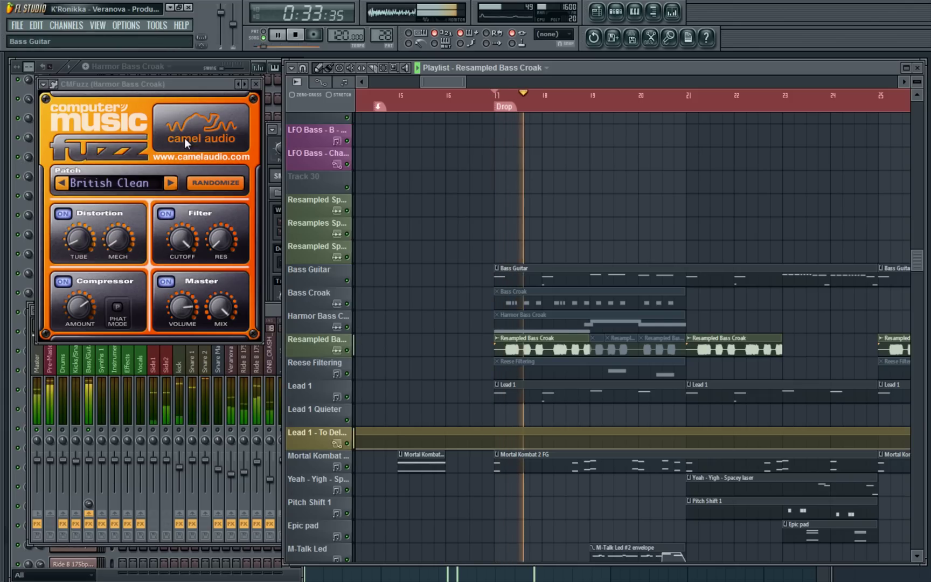
click(674, 13)
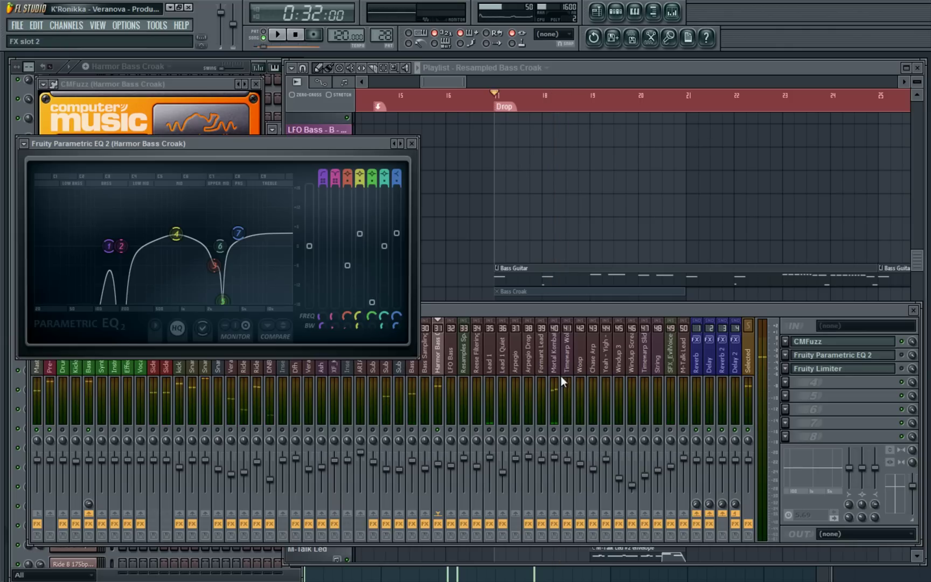
- Examine the Harmor Bass Croak track's Fruity Parametric EQ 2 curve and its band 5 cut, and play the drop through it
click(909, 357)
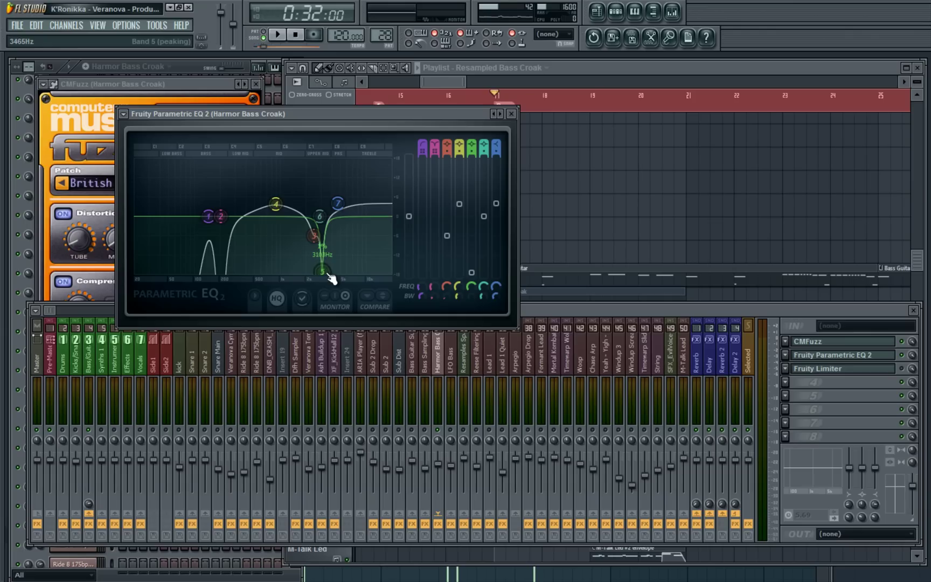
drag(332, 280, 327, 273)
key(space)
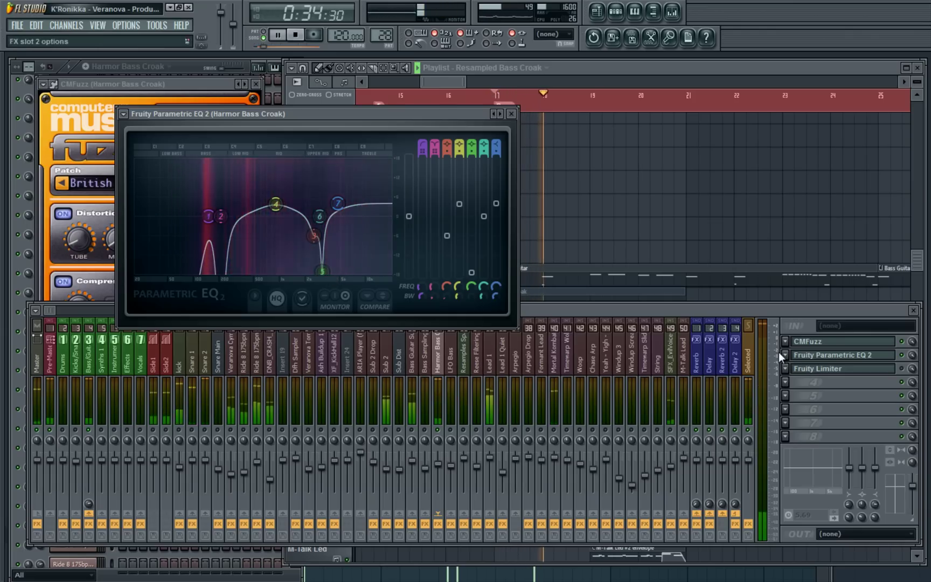
key(space)
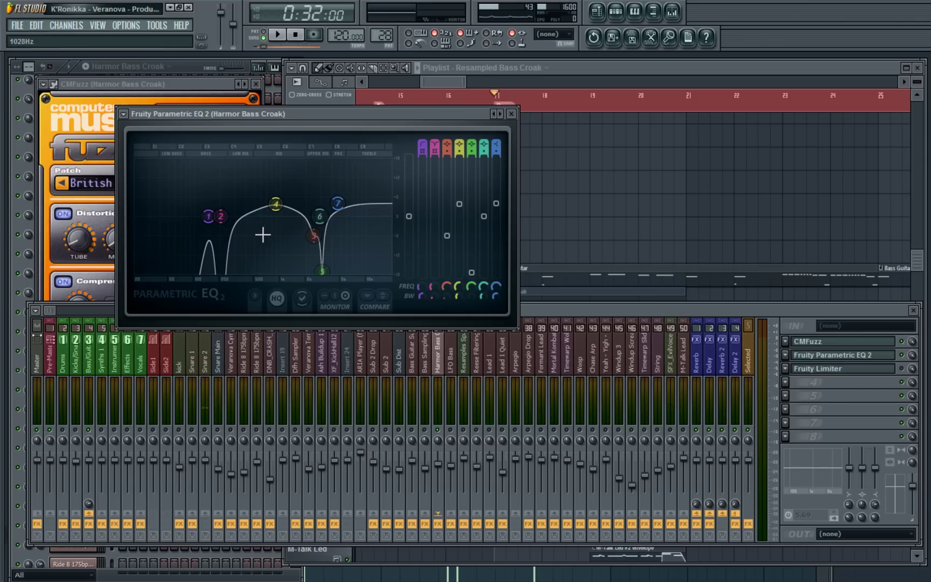
- Open the Harmor Bass Croak track's Fruity Limiter and play the drop to watch its compression and the mixer levels
click(873, 371)
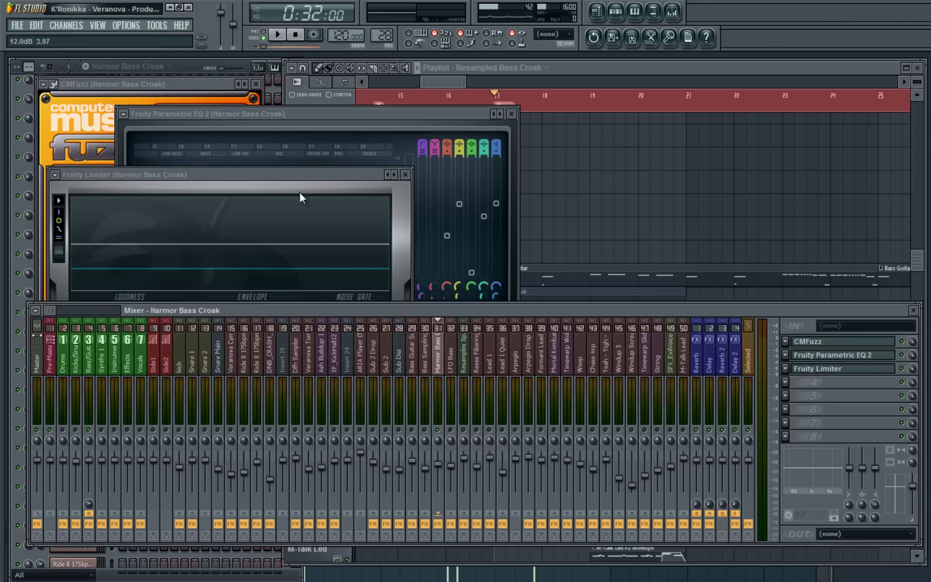
key(space)
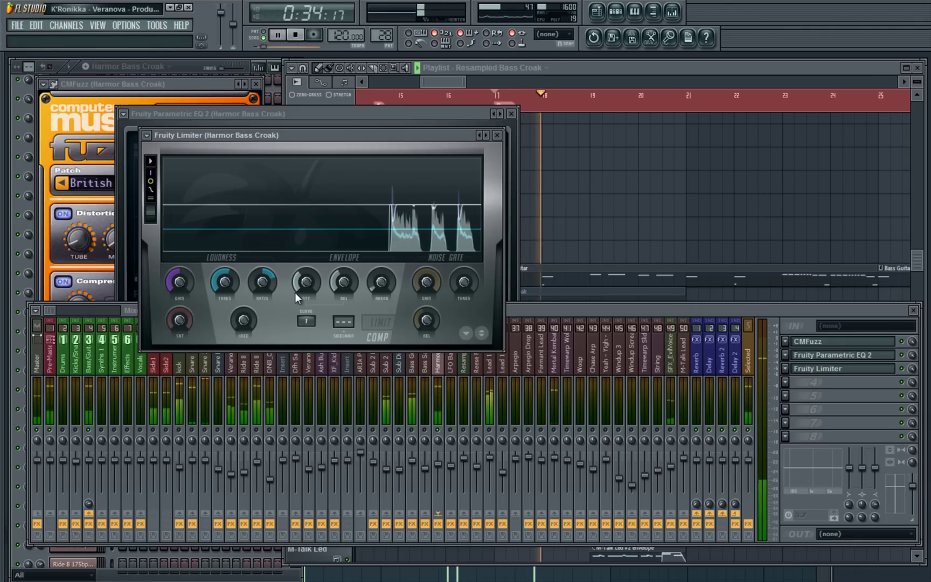
key(space)
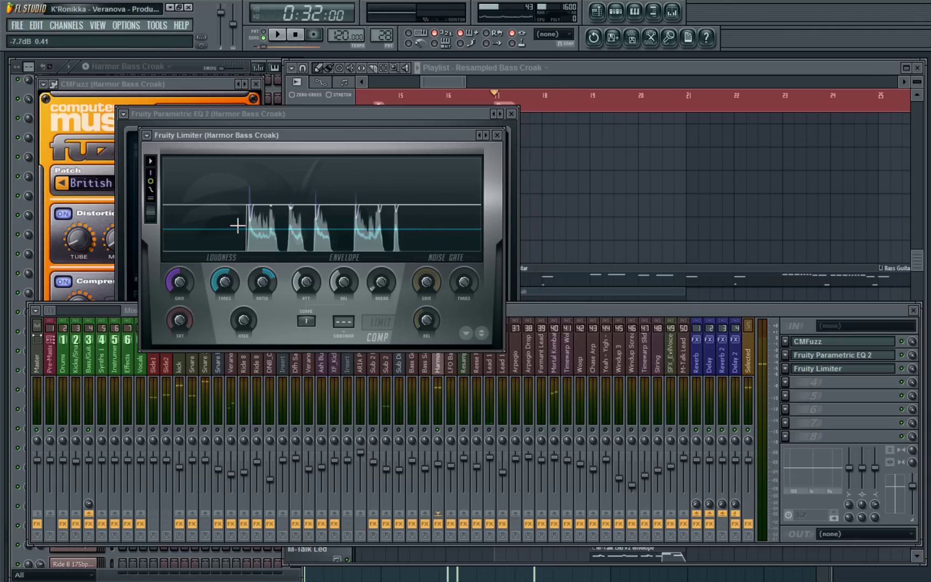
click(405, 439)
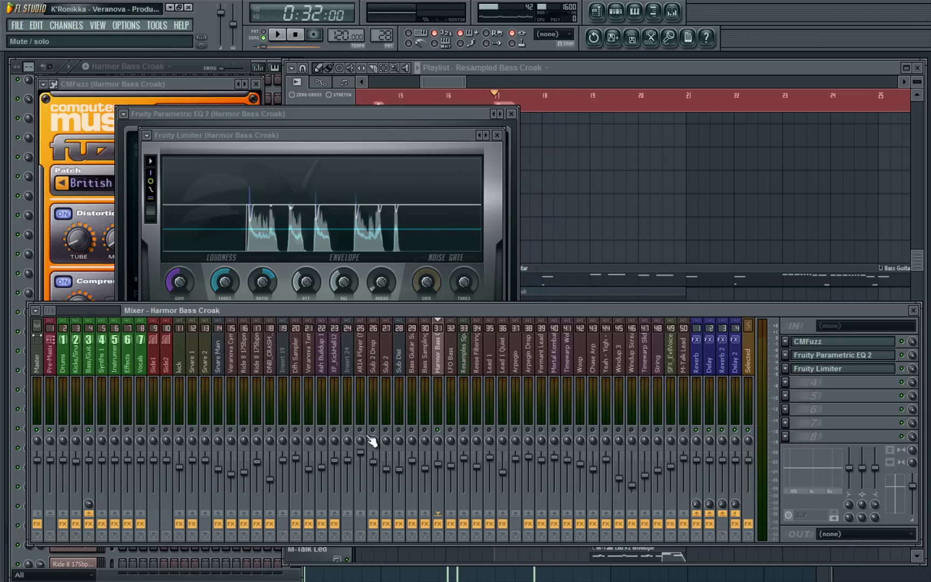
key(space)
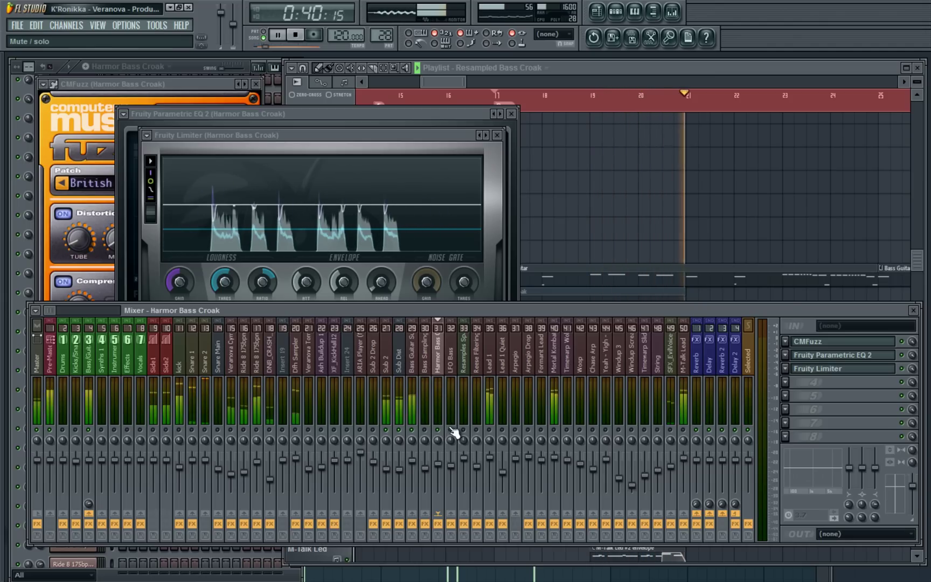
key(space)
- Select the Lead 1 pattern at the Drop marker in the playlist and open the Lead 1 channel's Massive synth
click(600, 237)
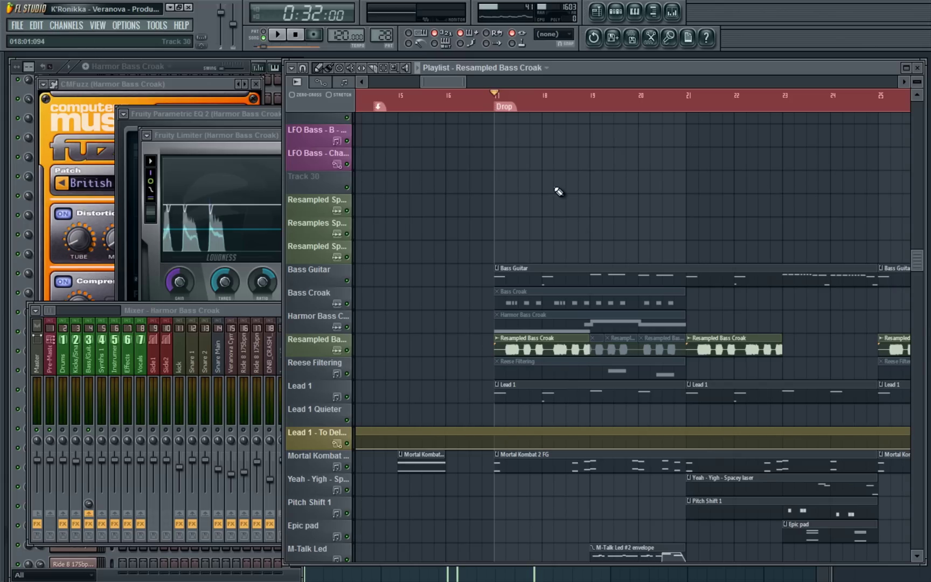
scroll(559, 191, down, 5)
scroll(537, 187, up, 2)
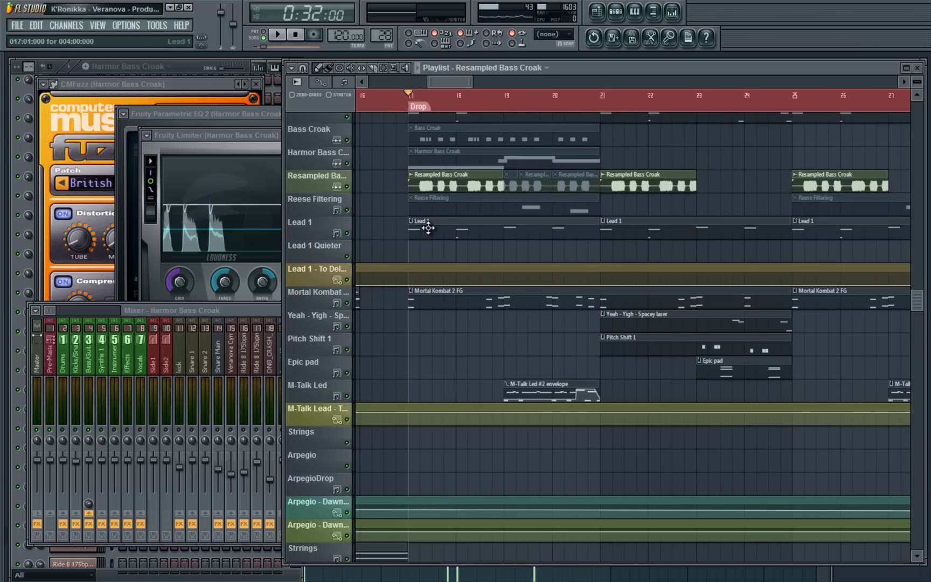
double_click(433, 232)
key(F7)
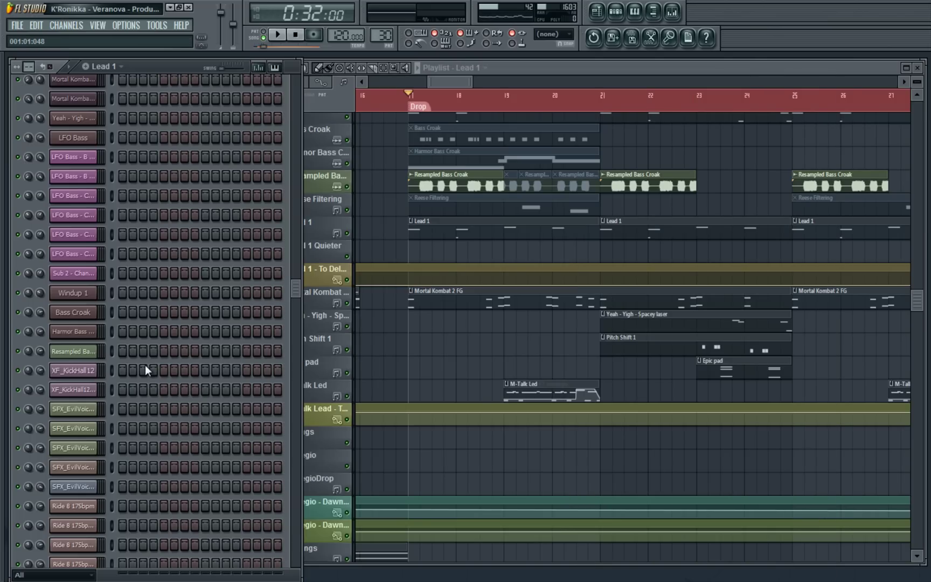
scroll(145, 370, down, 6)
click(92, 216)
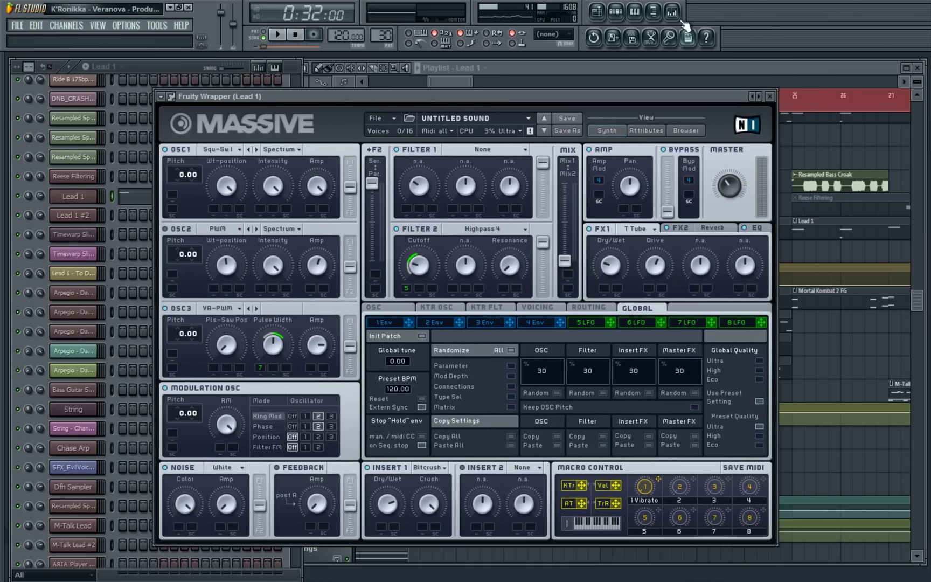
- Return to the playlist and play the song from the Drop marker at bar 17 to hear Lead 1
click(671, 11)
key(F5)
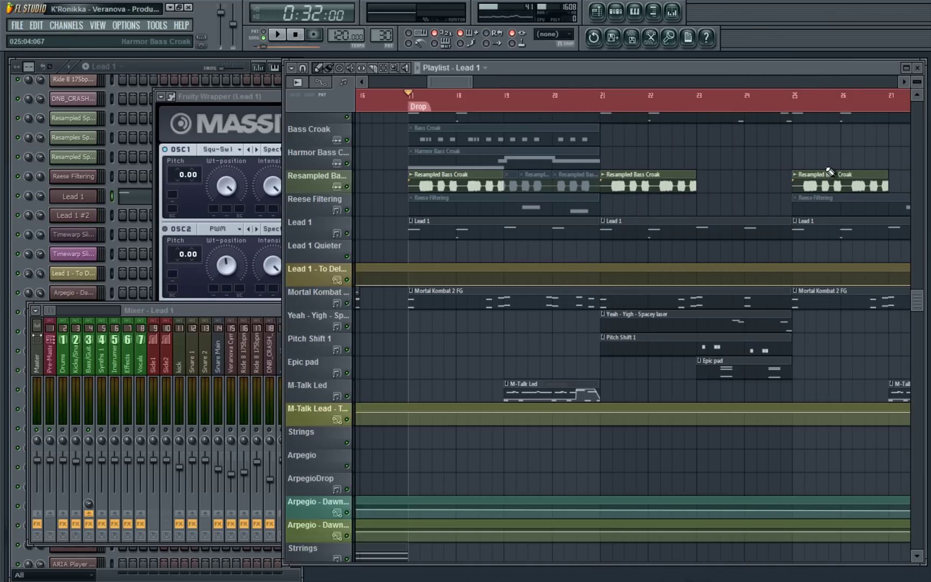
key(space)
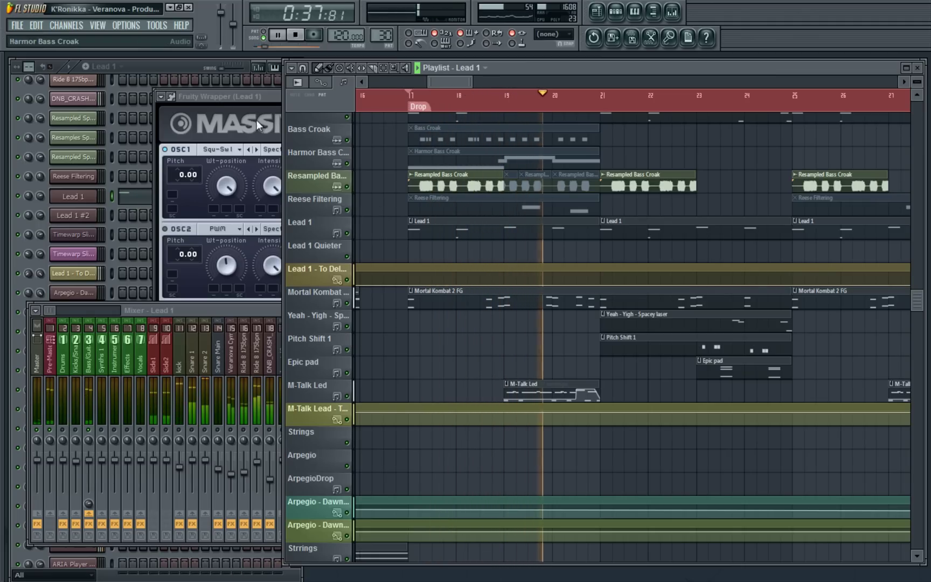
key(space)
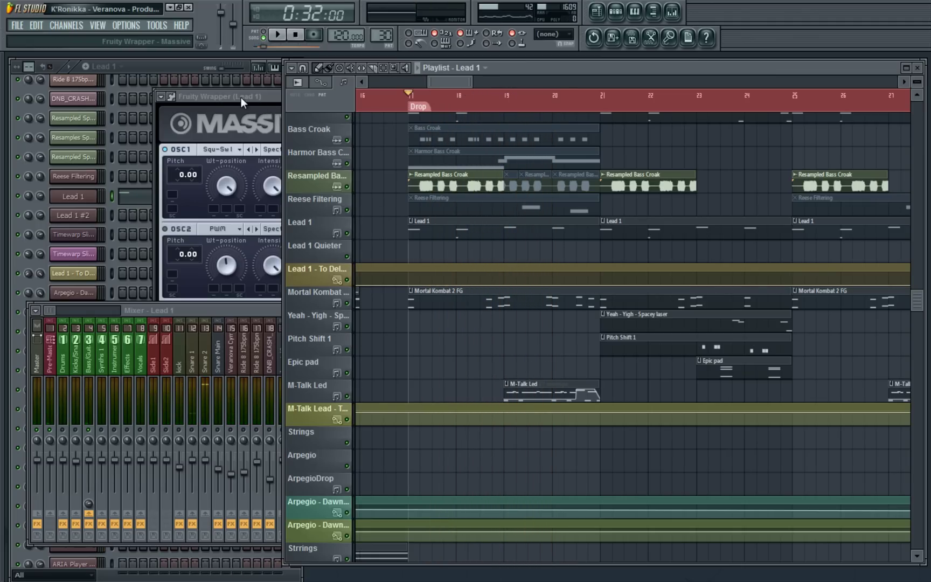
- Review the Lead 1 Massive patch, show the Lead 1 mixer track, and play the drop while watching its level
click(225, 95)
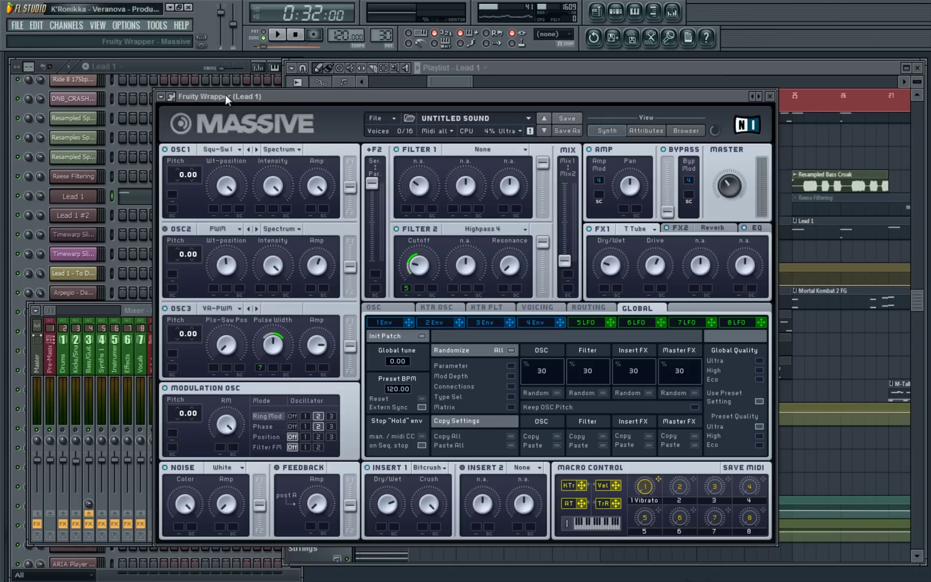
key(F9)
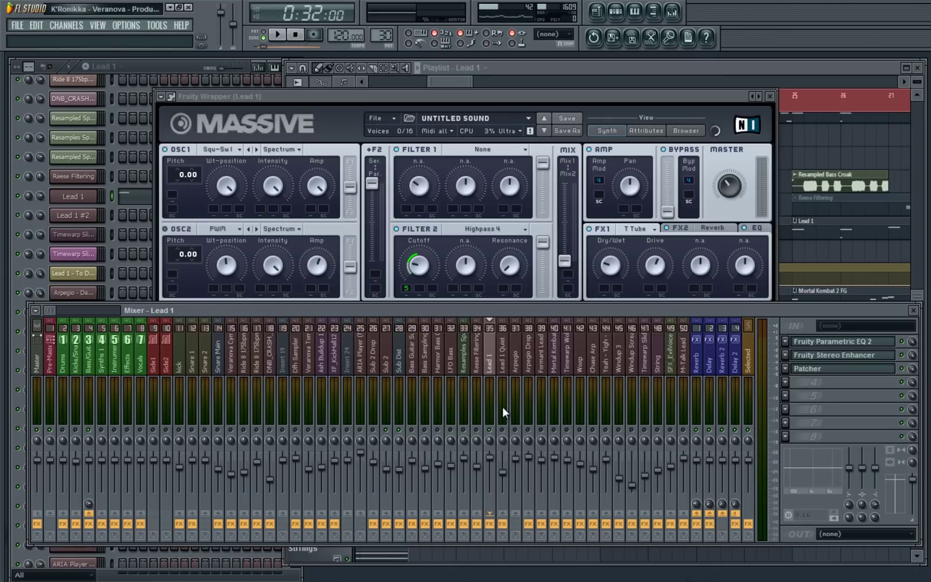
key(space)
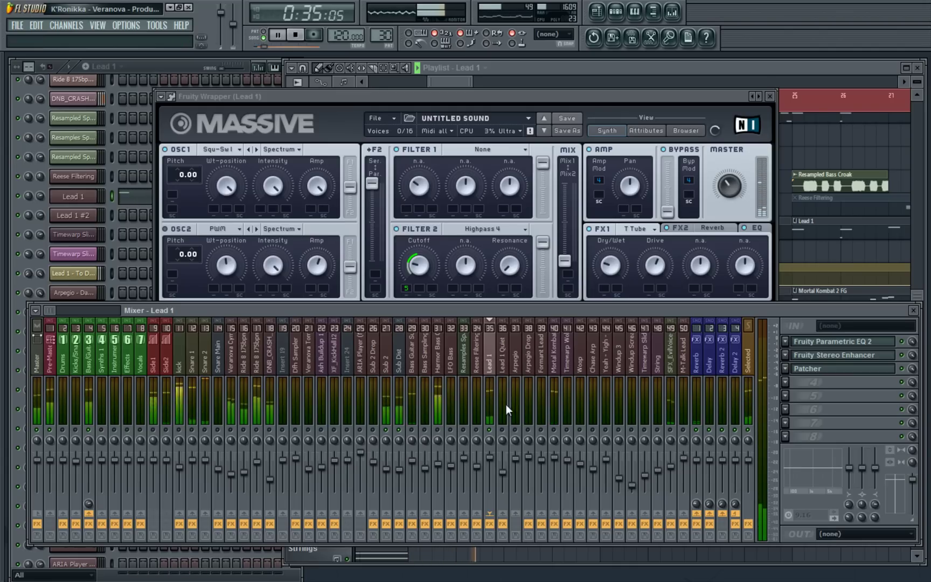
key(space)
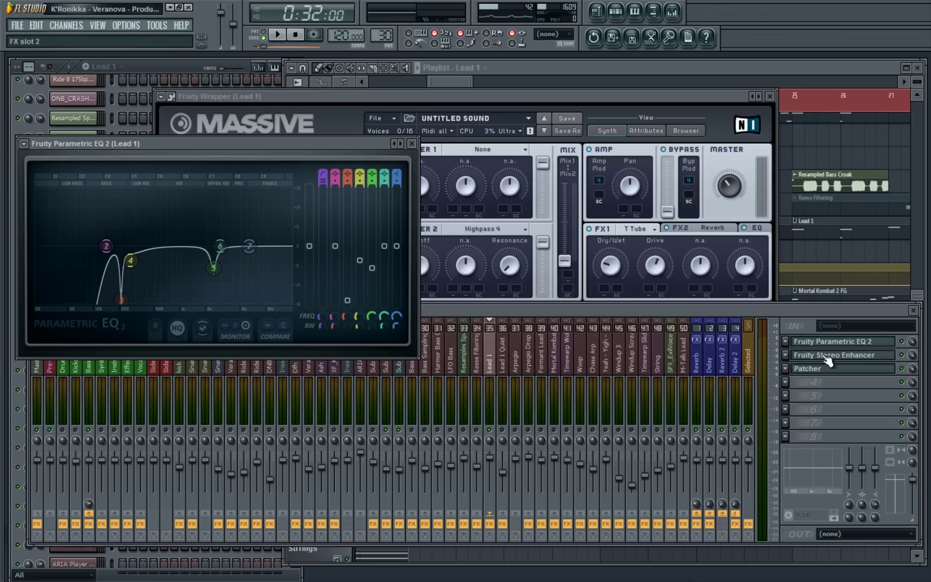
- Open the Fruity Stereo Enhancer and Patcher effects of the Lead 1 mixer track and arrange their windows for viewing
click(828, 356)
drag(110, 172, 208, 141)
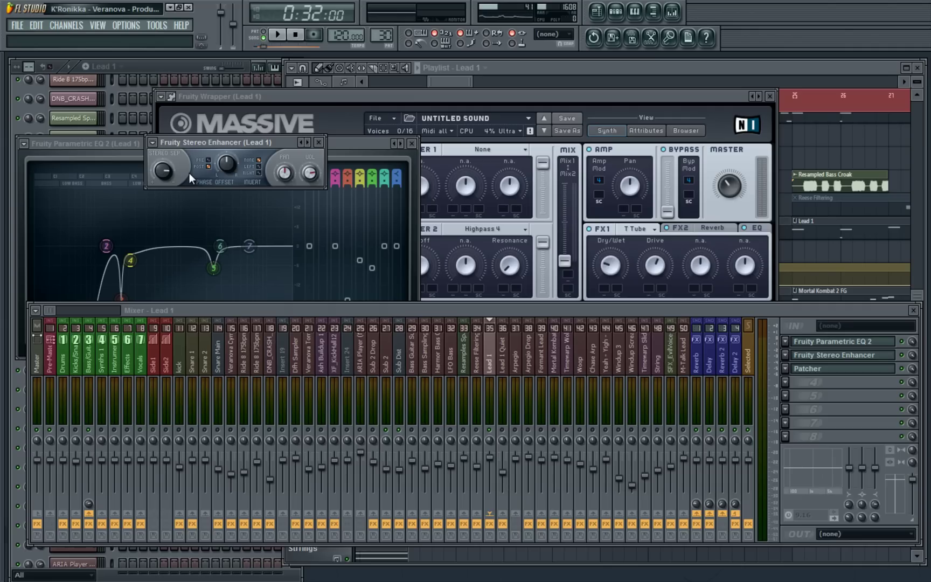
click(787, 370)
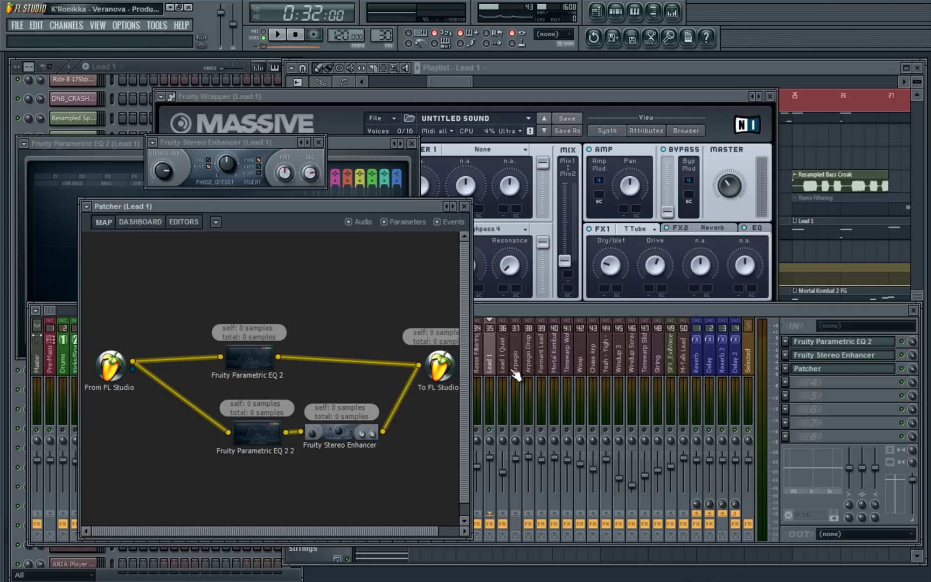
drag(240, 202, 293, 146)
- Inspect the Patcher's routing map and the editors of its two Parametric EQ 2 modules and its Fruity Stereo Enhancer
click(238, 165)
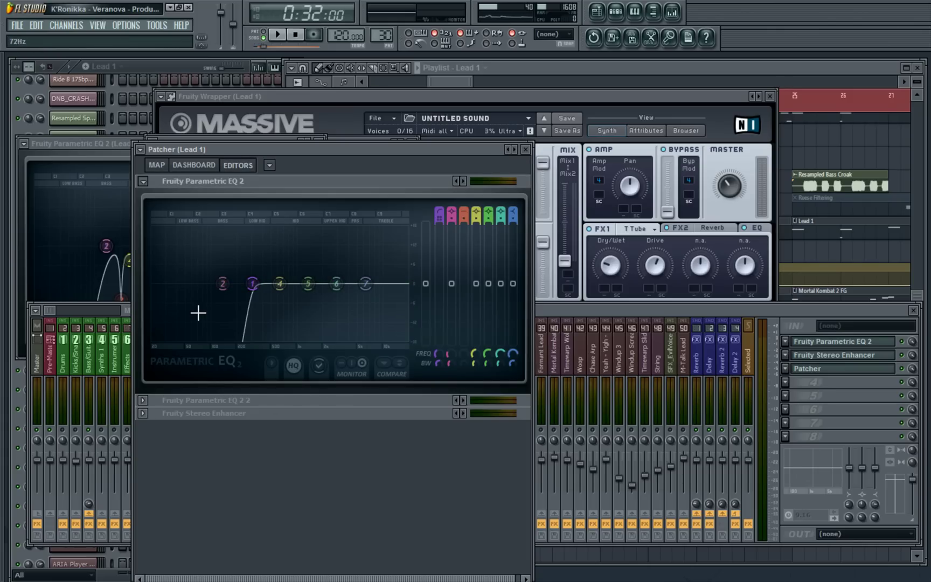
click(157, 164)
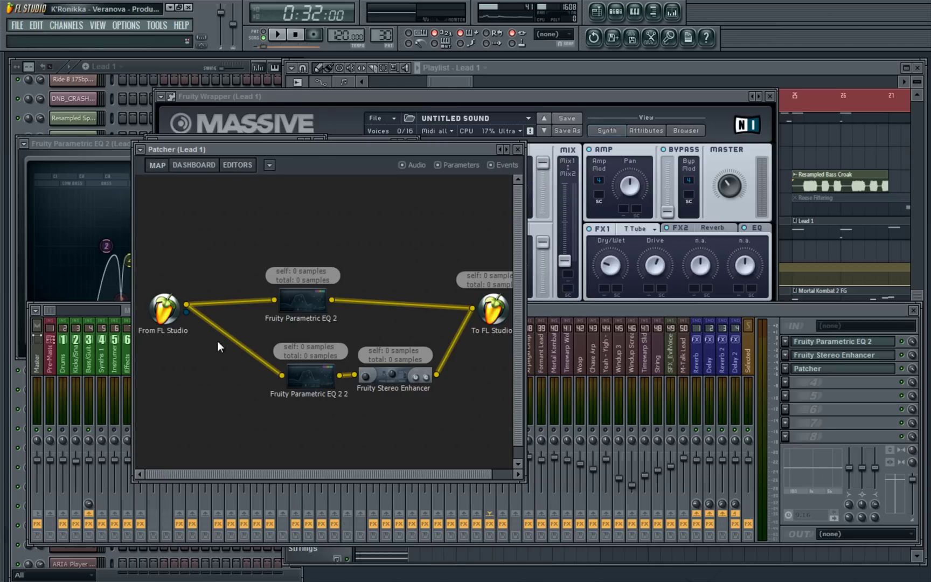
double_click(306, 306)
click(156, 165)
double_click(318, 385)
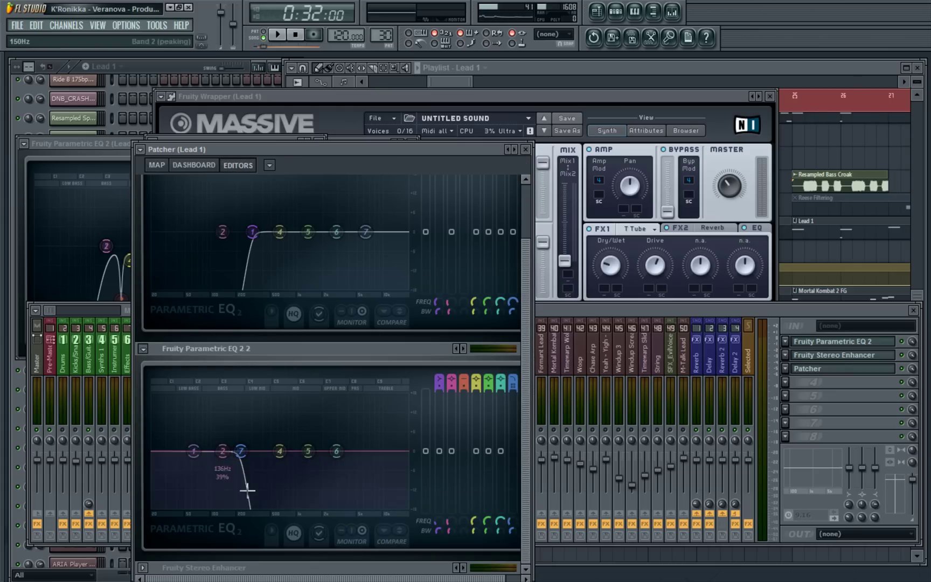
click(157, 165)
double_click(402, 384)
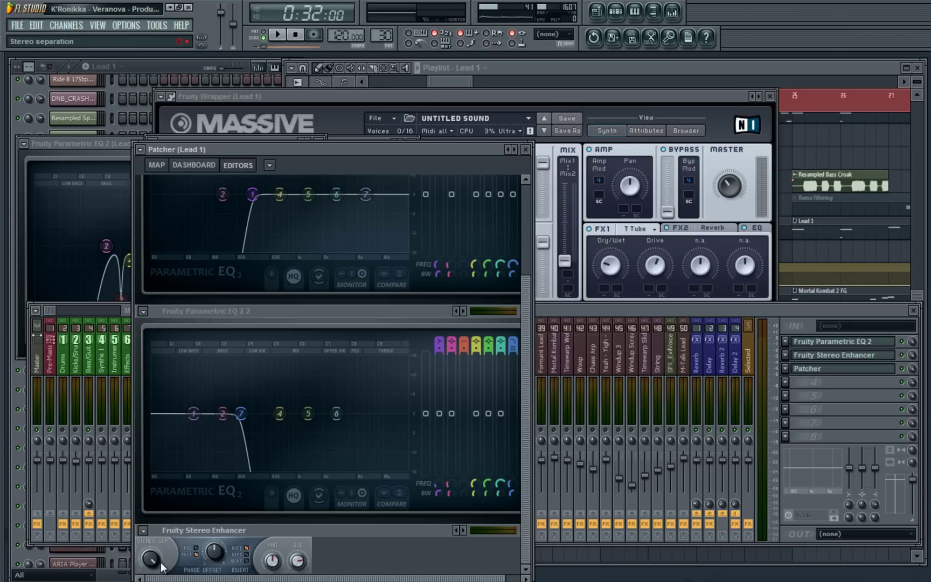
- Open the Mortal Kombat 2 FG pattern's notes from the playlist in the piano roll and play the pattern
key(F5)
double_click(437, 303)
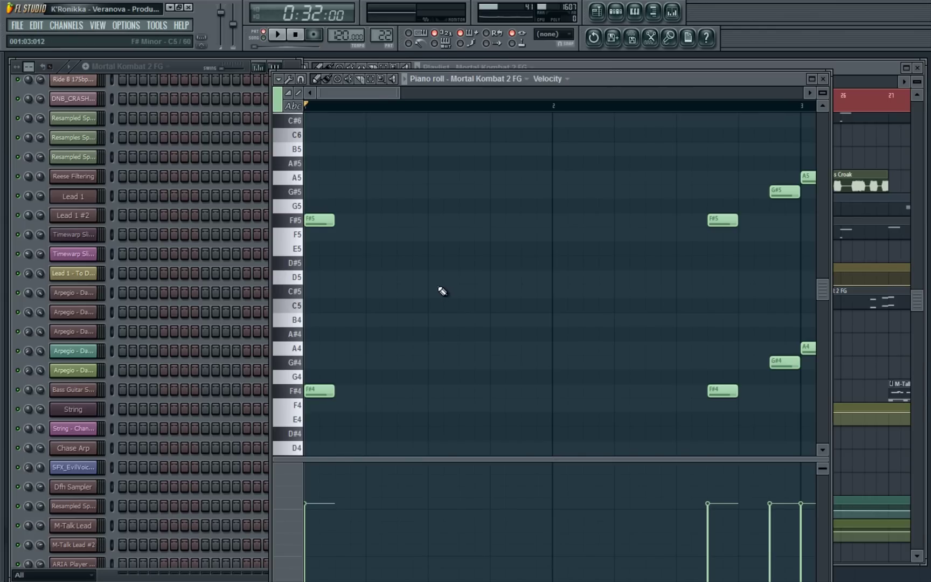
key(F9)
key(space)
key(F7)
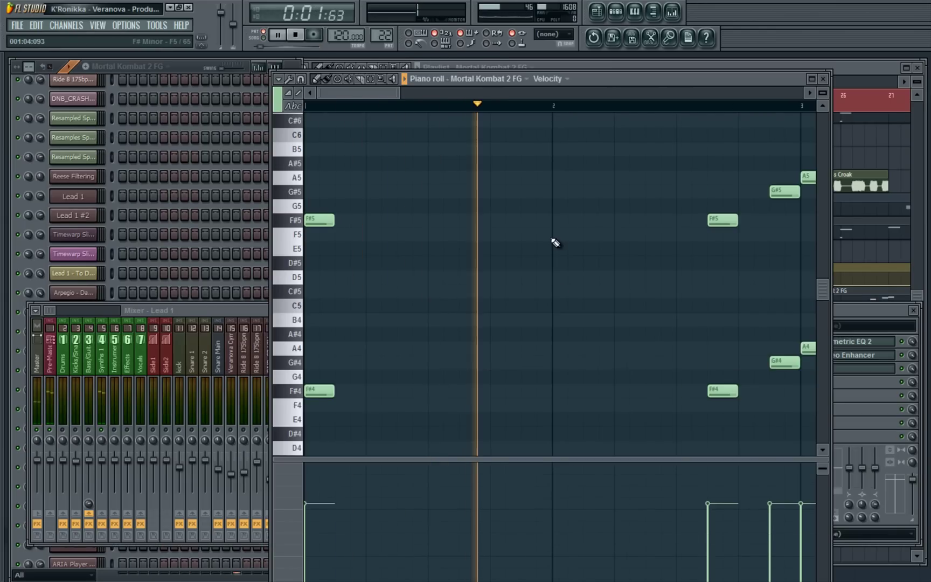
scroll(443, 187, down, 2)
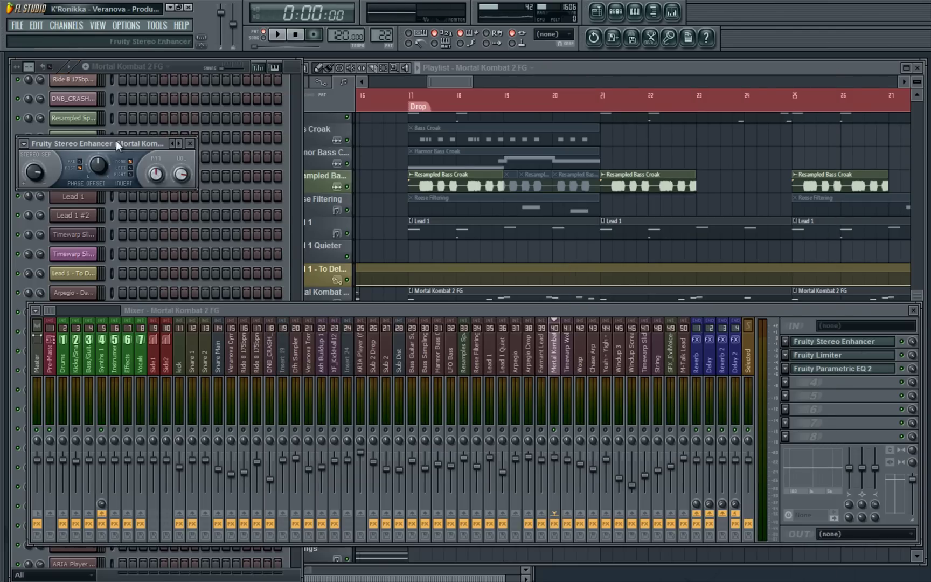
- Examine the Fruity Stereo Enhancer, Fruity Limiter and Fruity Parametric EQ 2 on the Mortal Kombat 2 FG mixer track
drag(107, 144, 295, 134)
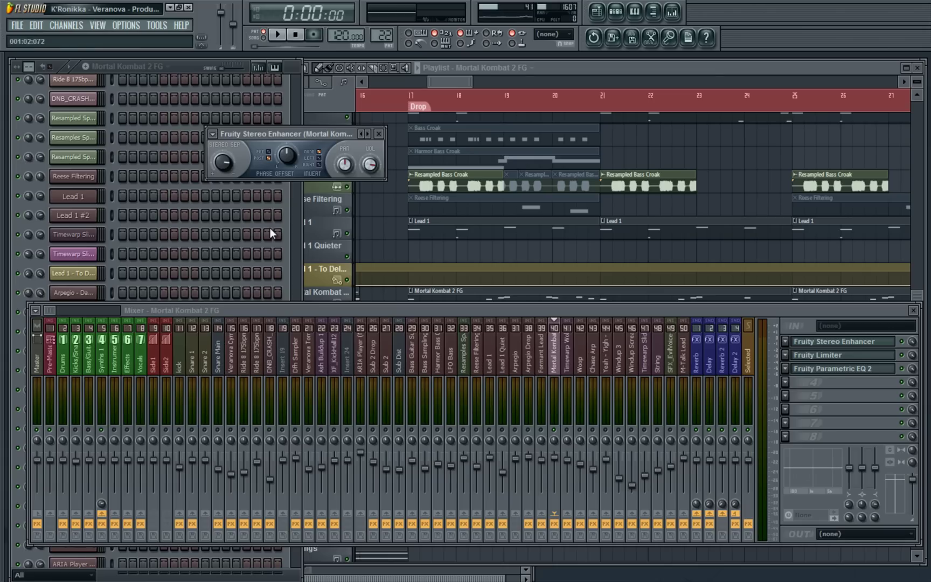
click(818, 355)
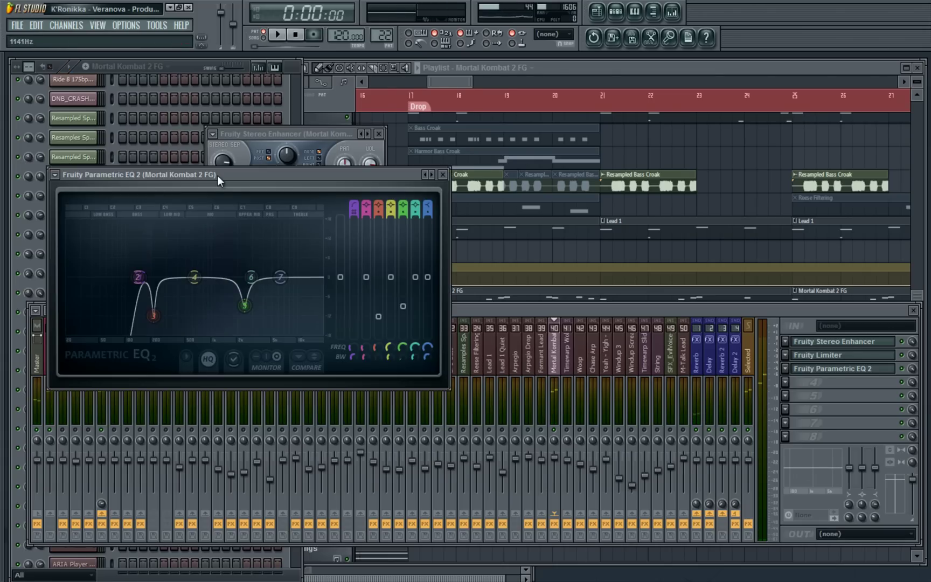
drag(352, 143, 396, 157)
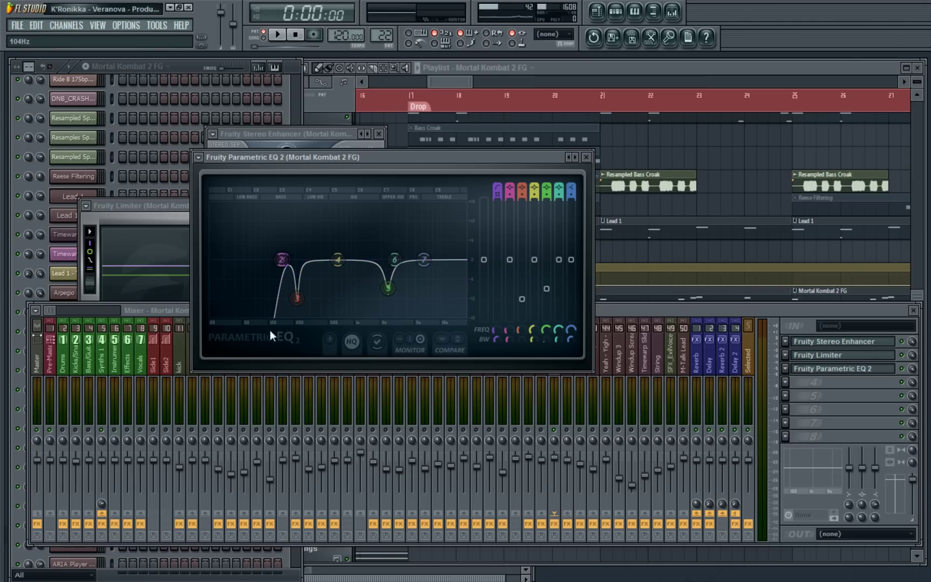
- Audition the Mortal Kombat 2 FG sound with its effects, stop playback, and return to the playlist
key(space)
key(space)
key(F5)
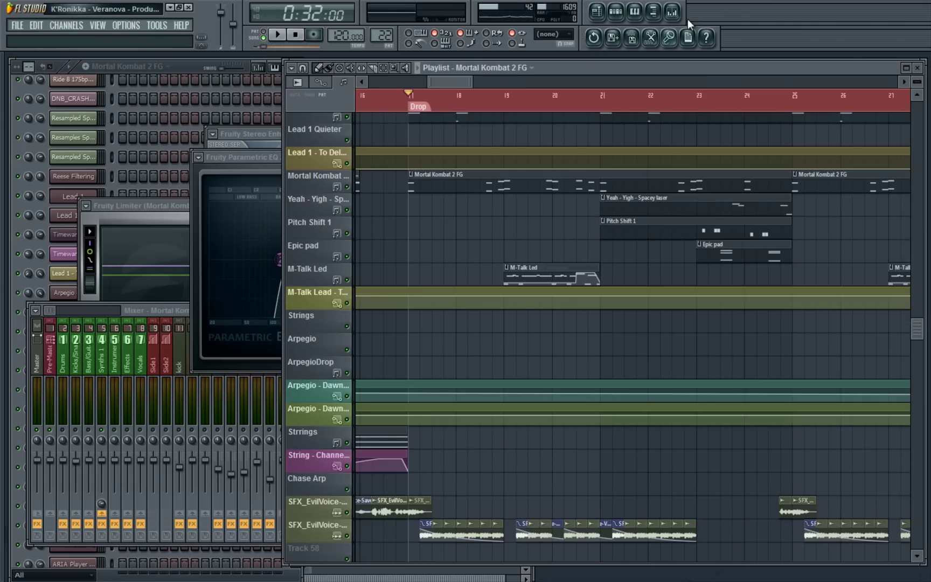
- Select the M-Talk Led pattern from the playlist, view its mixer, and play the drop in the playlist
double_click(532, 278)
key(F7)
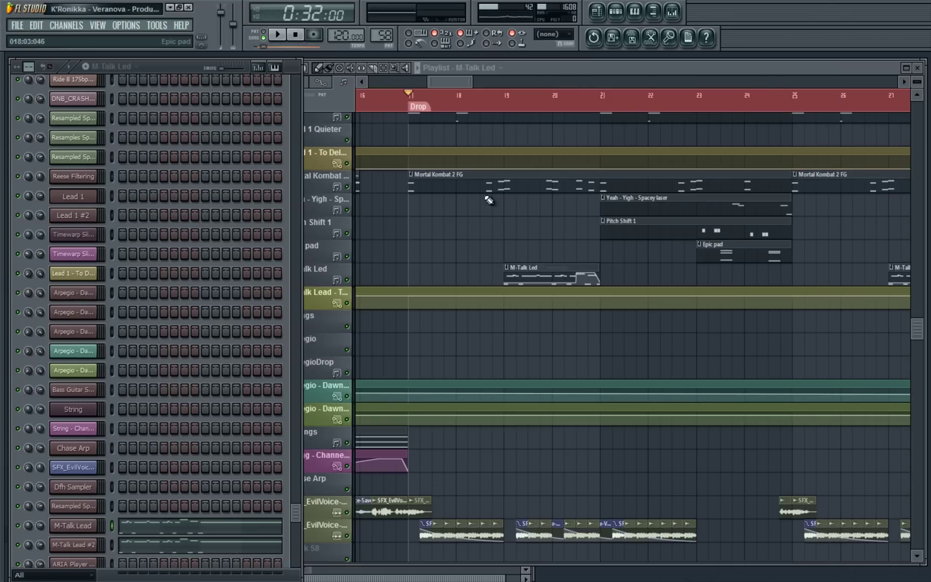
key(F9)
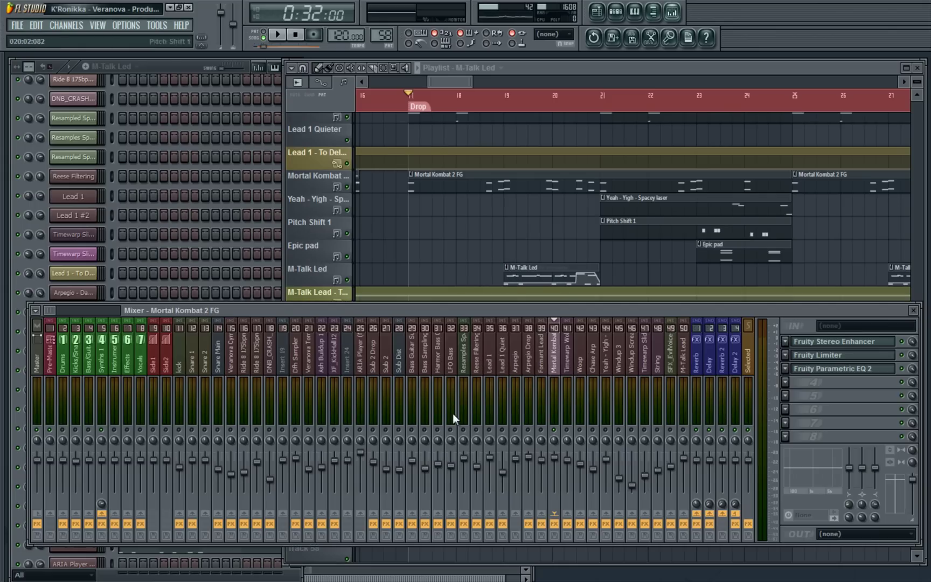
key(F5)
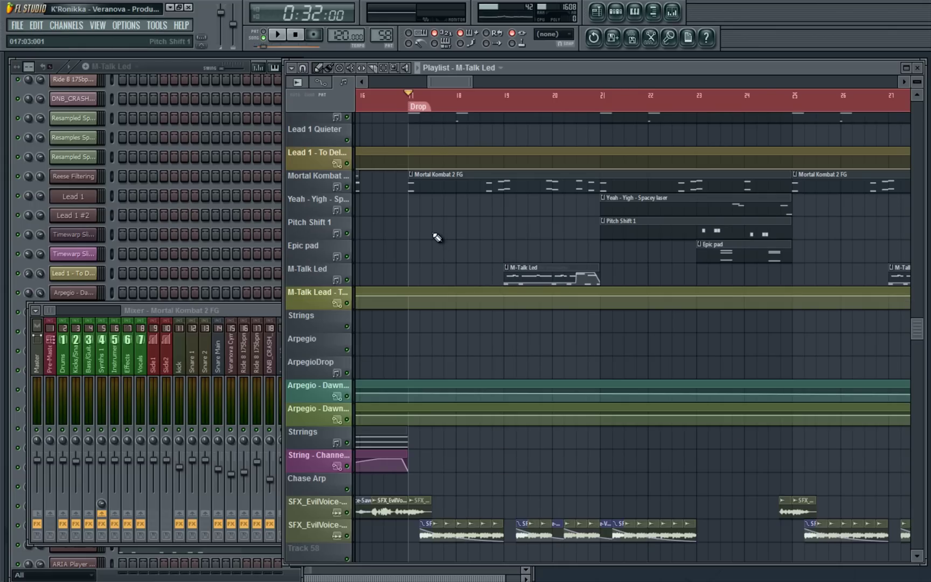
key(space)
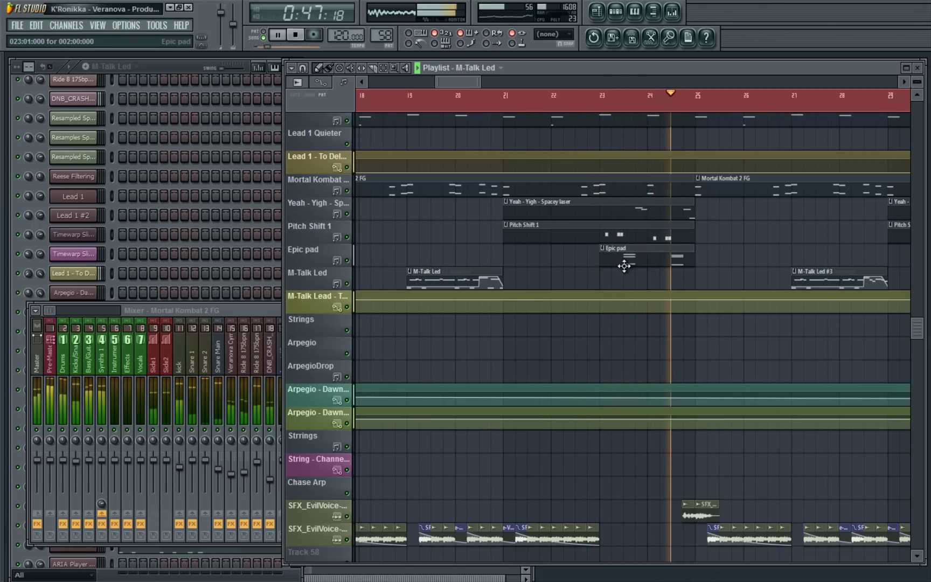
key(space)
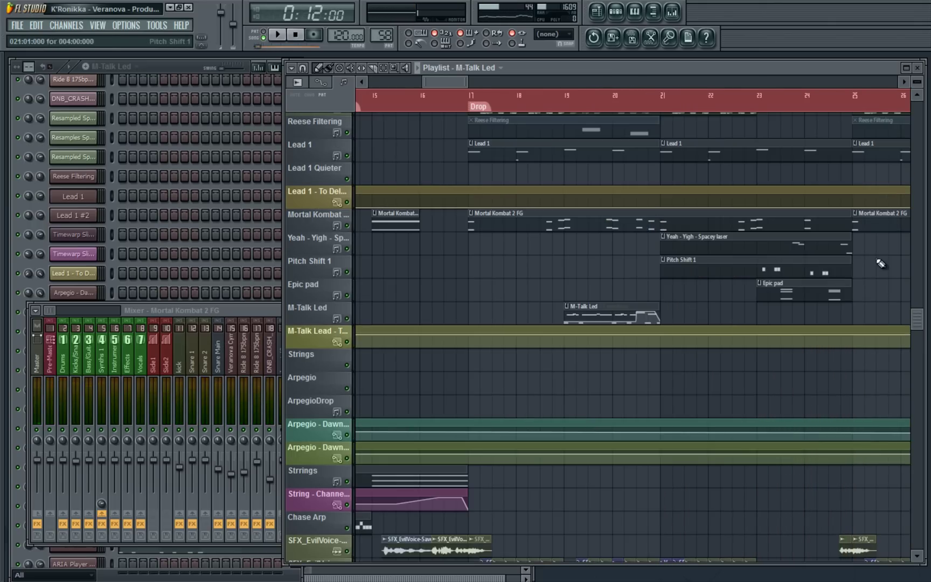
- Open the M-Talk Led pattern's notes in the piano roll and inspect the M-Talk Lead channel's Massive patch
drag(838, 233, 596, 304)
double_click(593, 316)
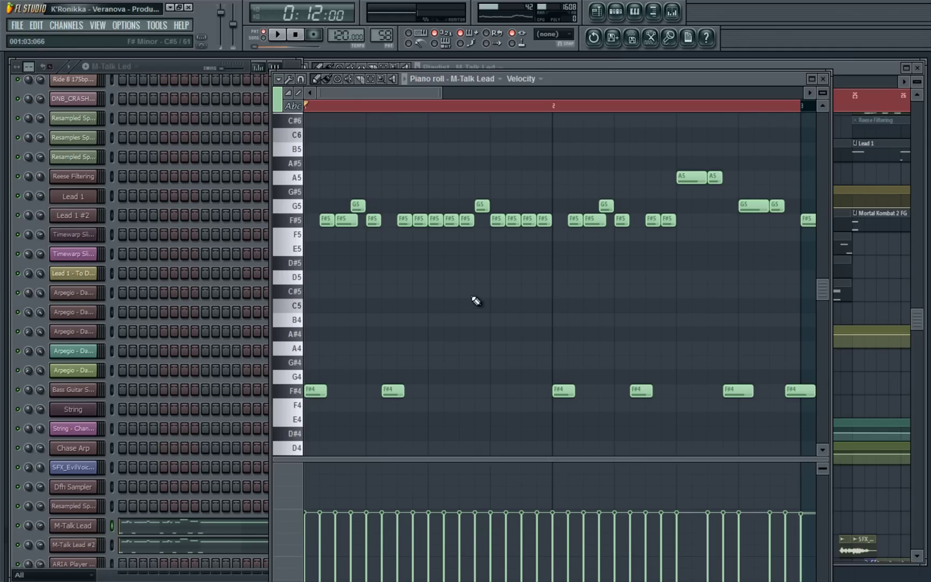
click(240, 81)
click(251, 121)
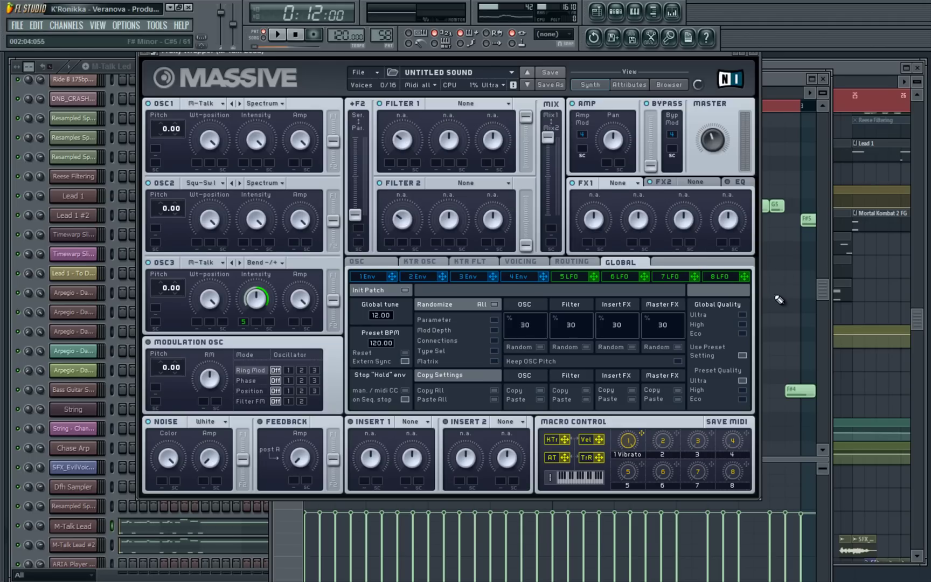
- Bring up the M-Talk Lead mixer track and audition the pattern on its own
click(74, 528)
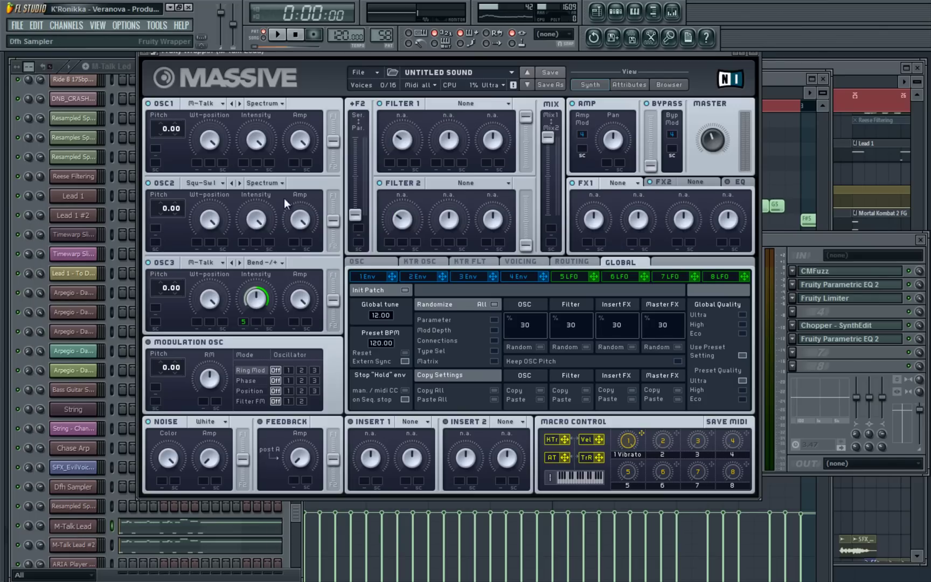
click(844, 239)
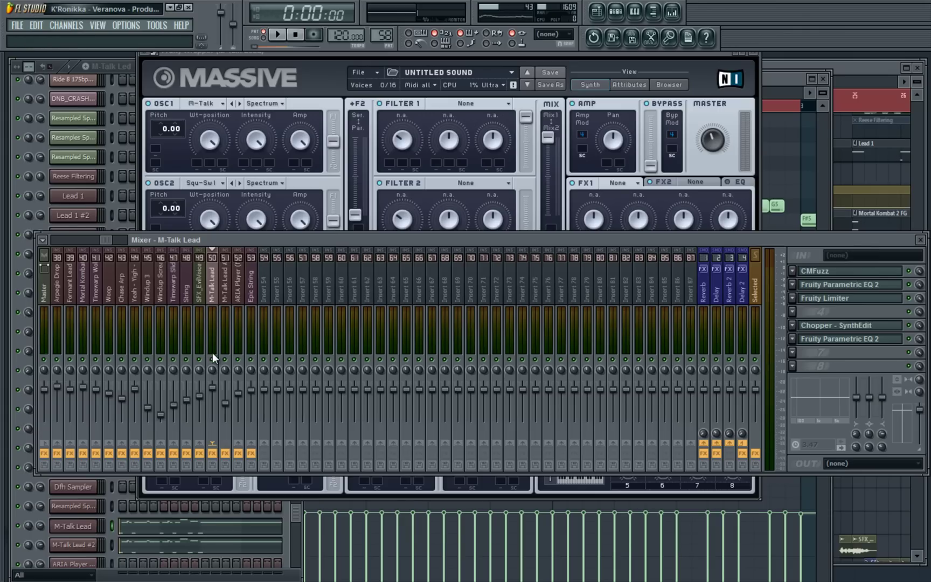
key(space)
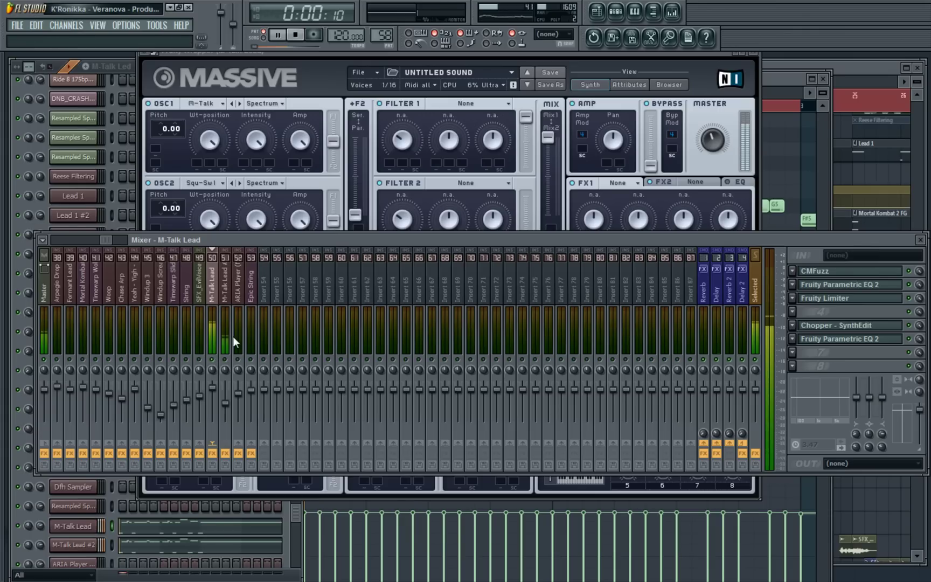
key(space)
- Examine the CMFuzz, Fruity Parametric EQ 2, Fruity Limiter and Chopper effects on the M-Talk Lead mixer track
click(218, 455)
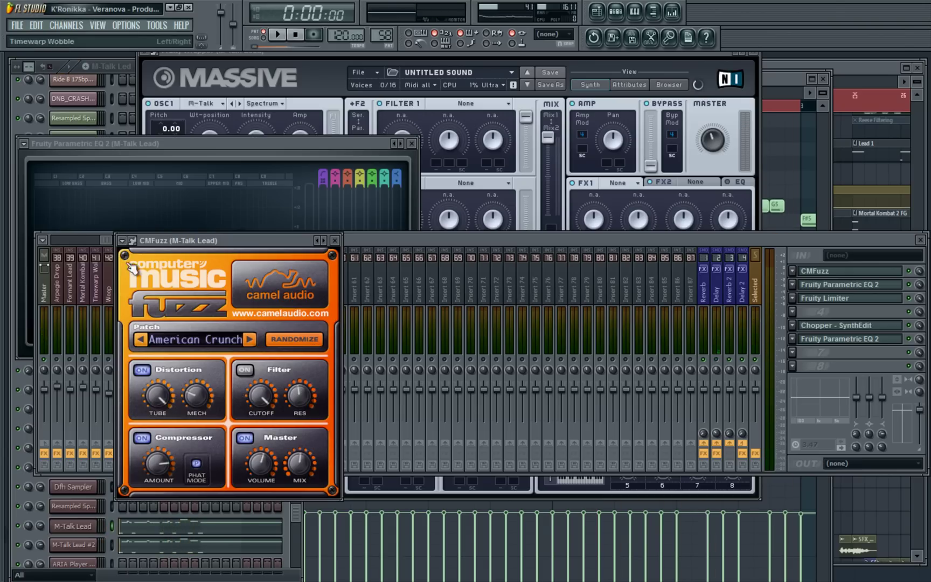
drag(222, 245, 601, 72)
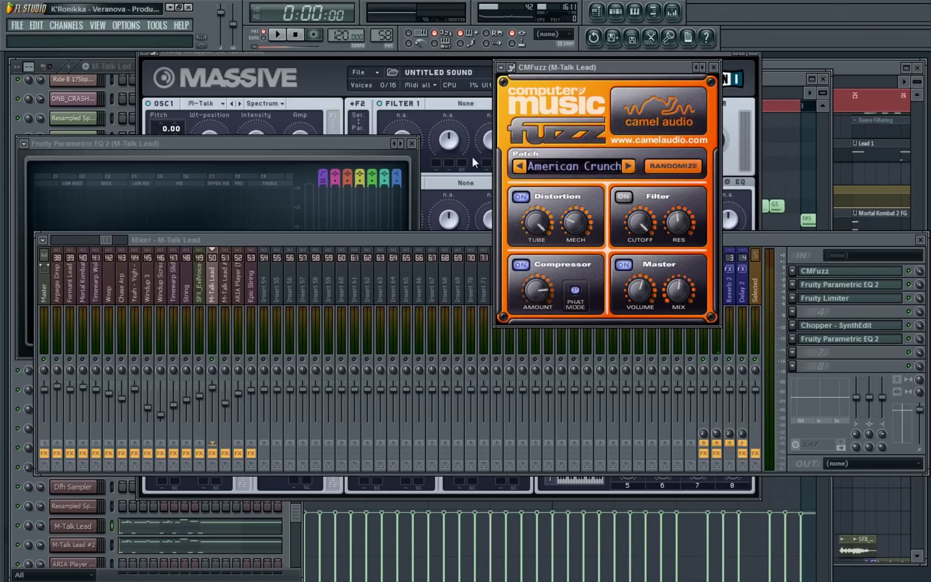
drag(294, 144, 659, 86)
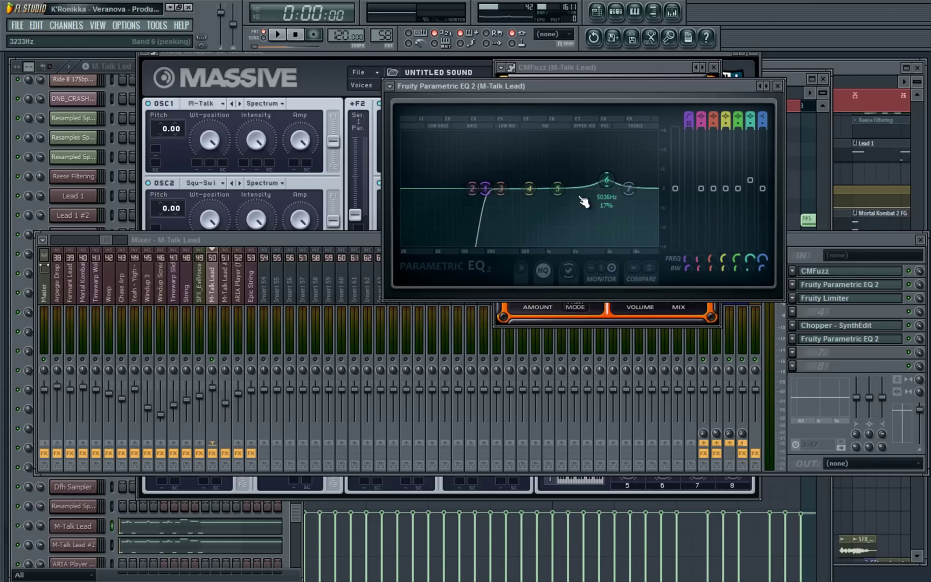
click(846, 298)
drag(200, 204, 555, 180)
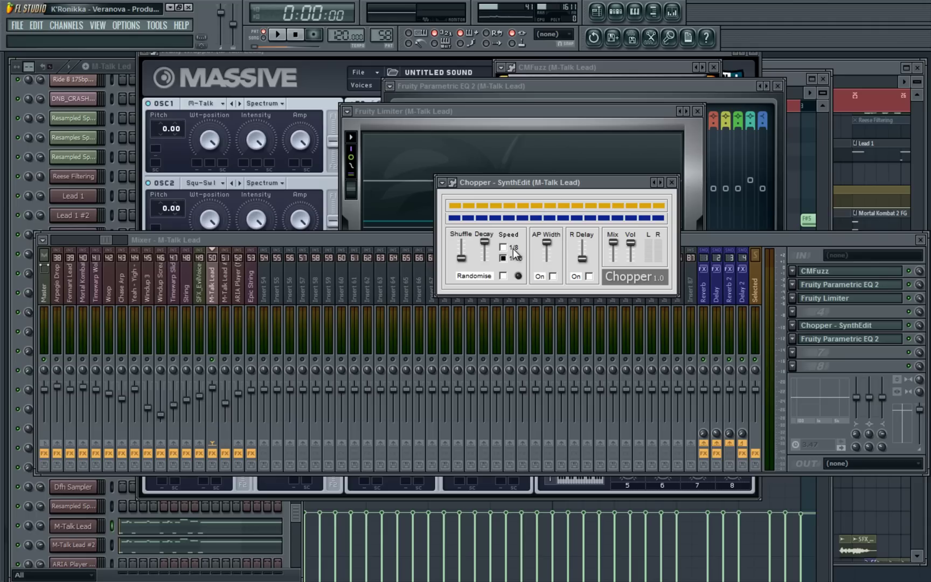
click(840, 338)
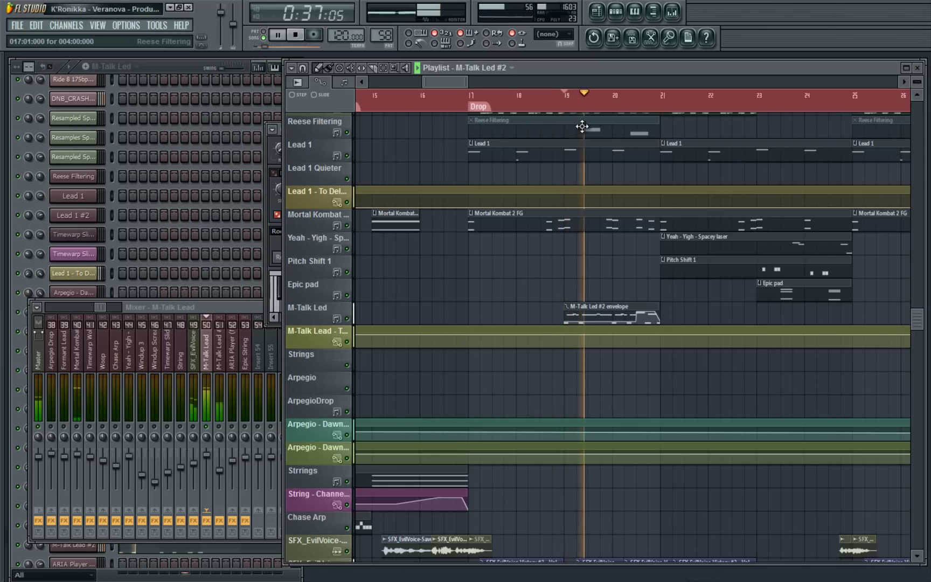
- Audition the M-Talk Led section from bar 19 with the M-Talk Lead mixer track in view
click(645, 103)
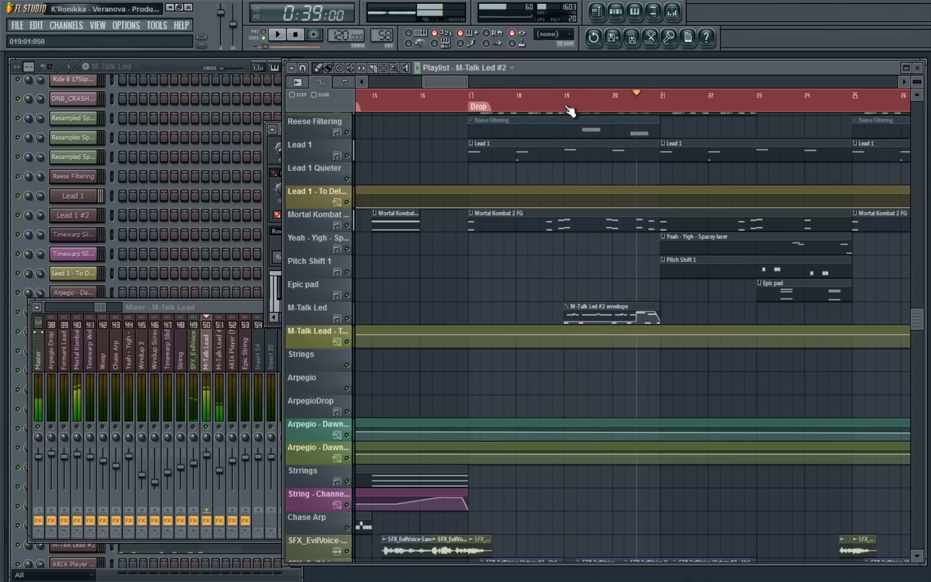
key(space)
key(F9)
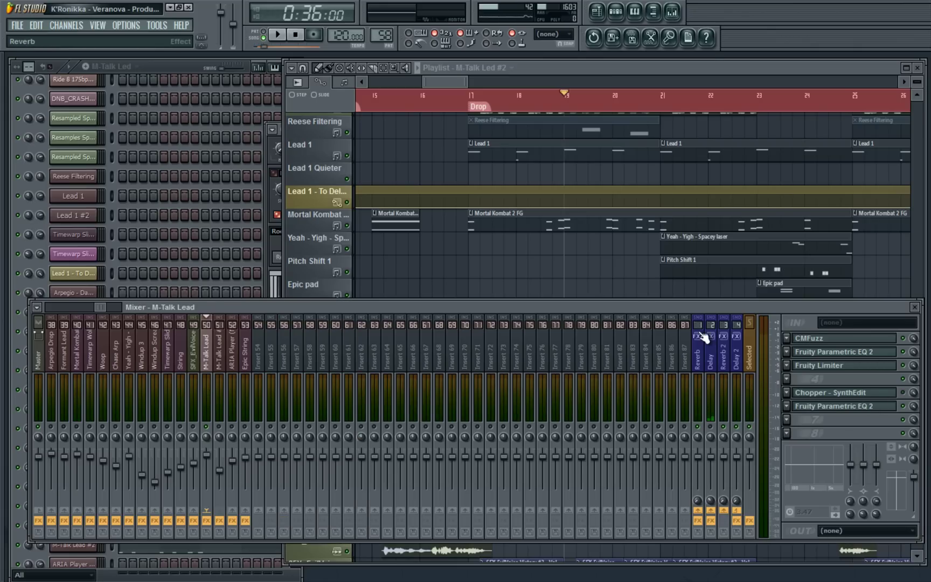
key(space)
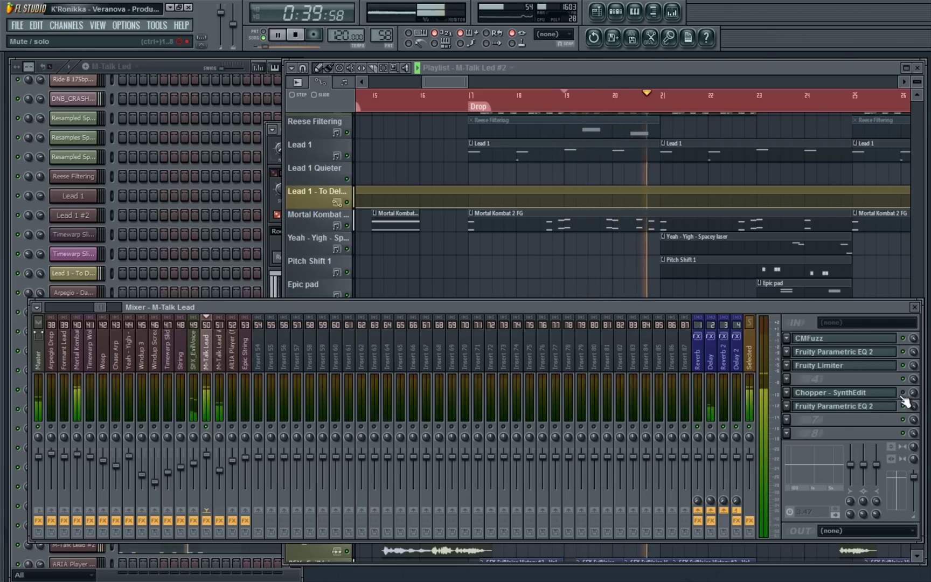
key(space)
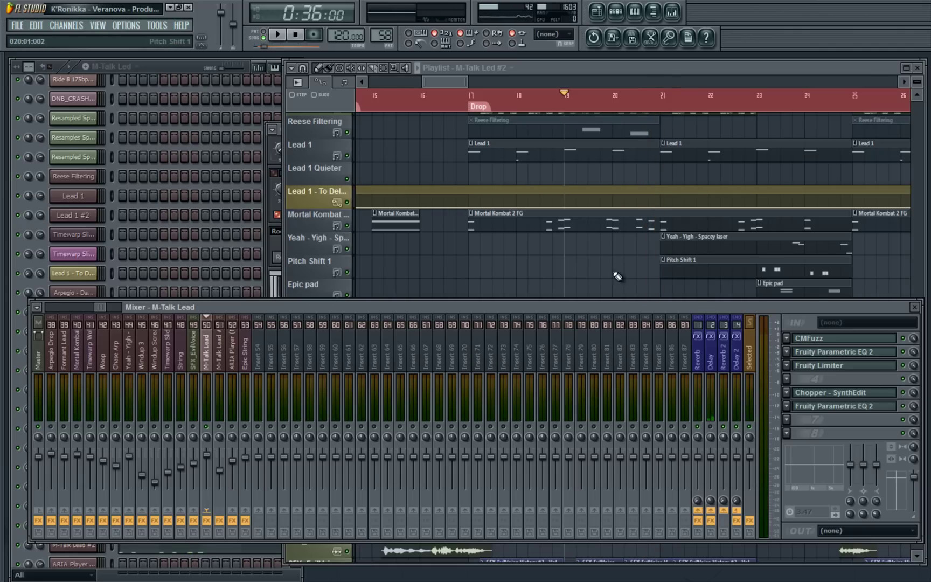
- Return to the playlist, replay the M-Talk Led section from bar 19, and stop playback
key(F5)
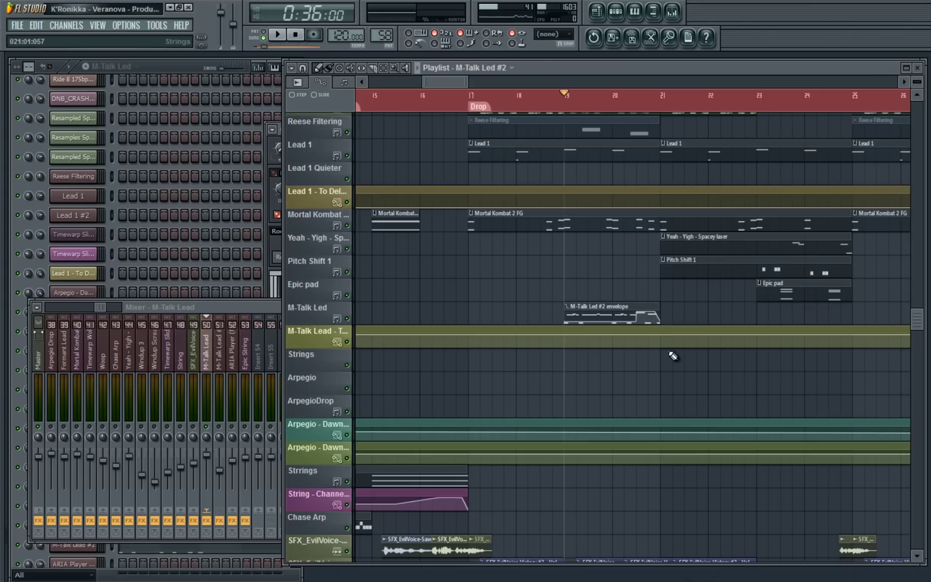
key(space)
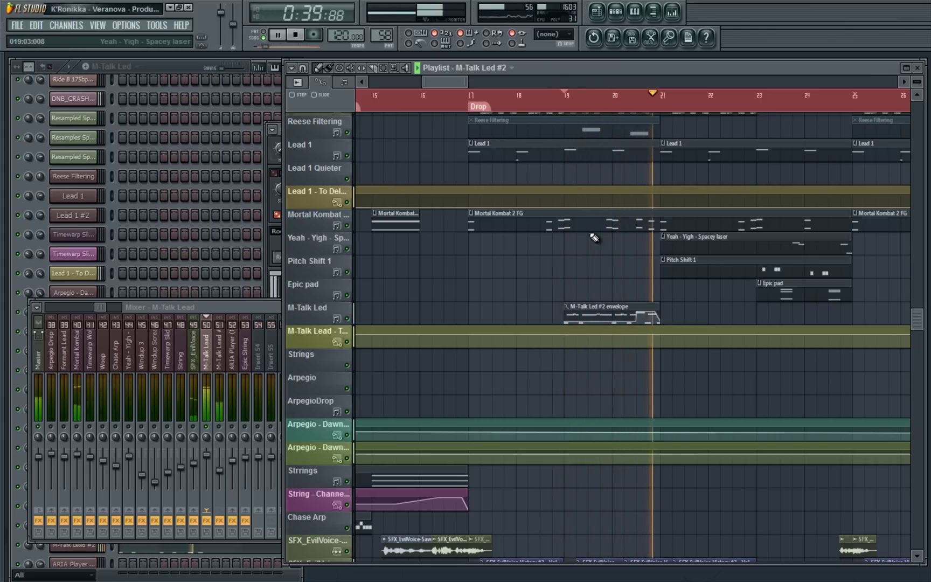
key(space)
- Inspect the M-Talk Lead #2 channel settings and Fruity Stereo Enhancer, and compare its mixer track with M-Talk Lead's
click(66, 555)
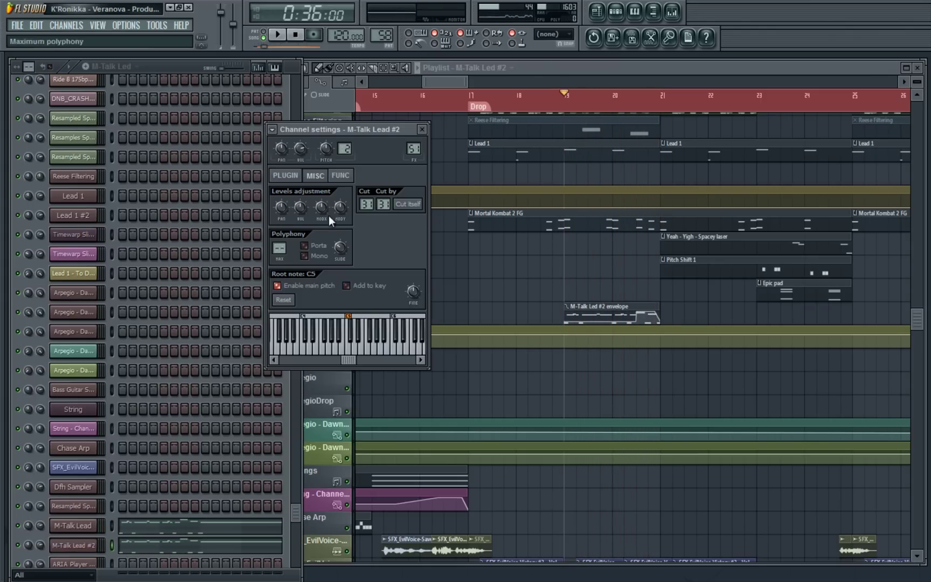
key(F9)
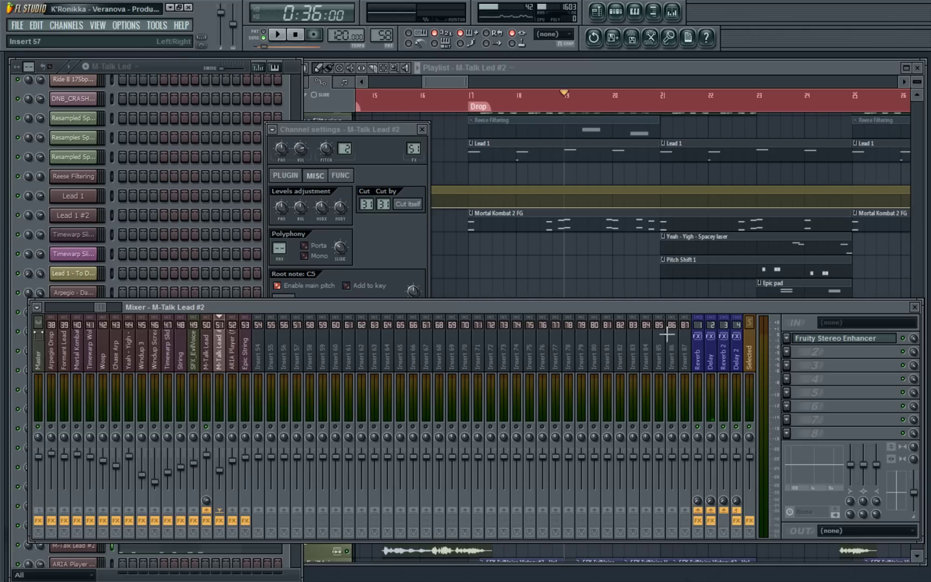
click(845, 338)
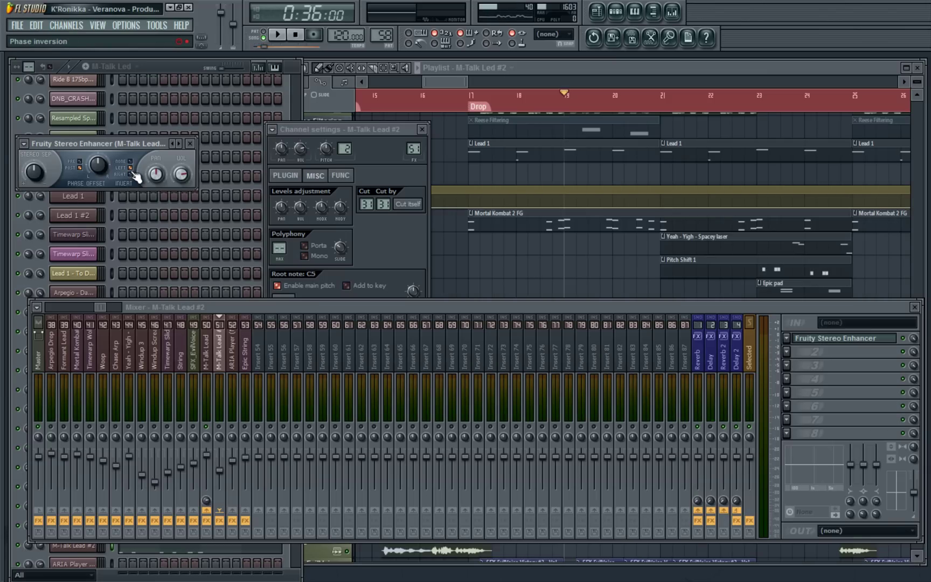
click(222, 368)
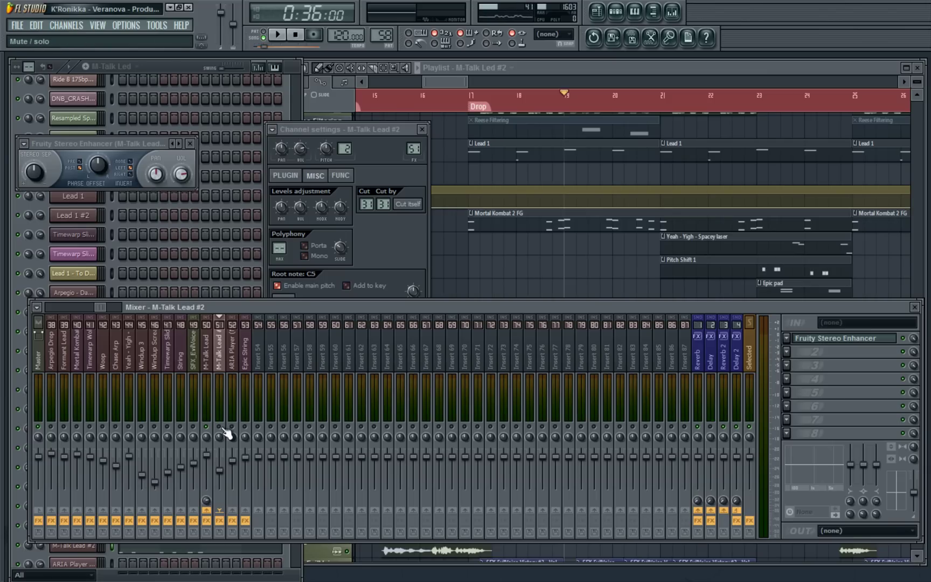
click(209, 353)
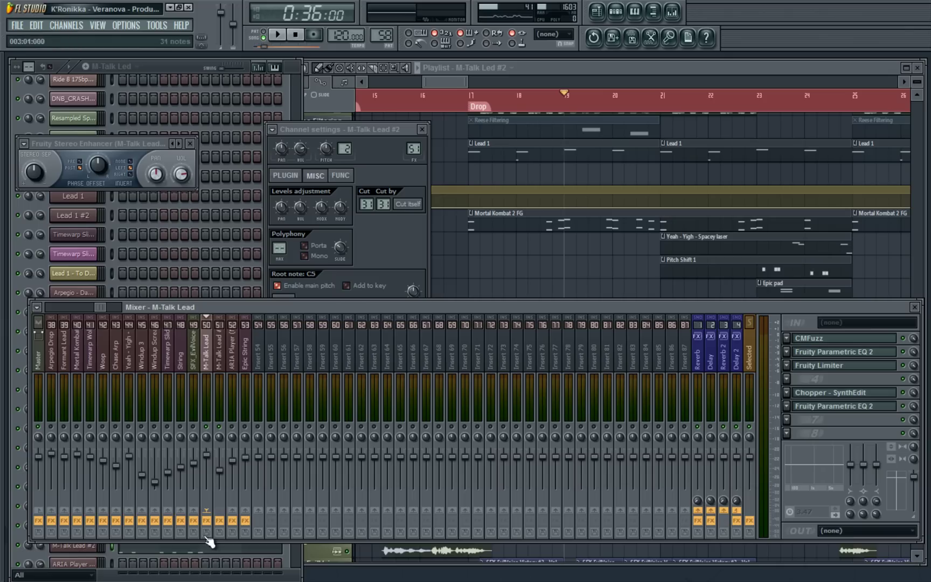
- Compare the Massive patches of M-Talk Lead and M-Talk Lead #2, and bring up the mixer track of M-Talk Lead #2
key(space)
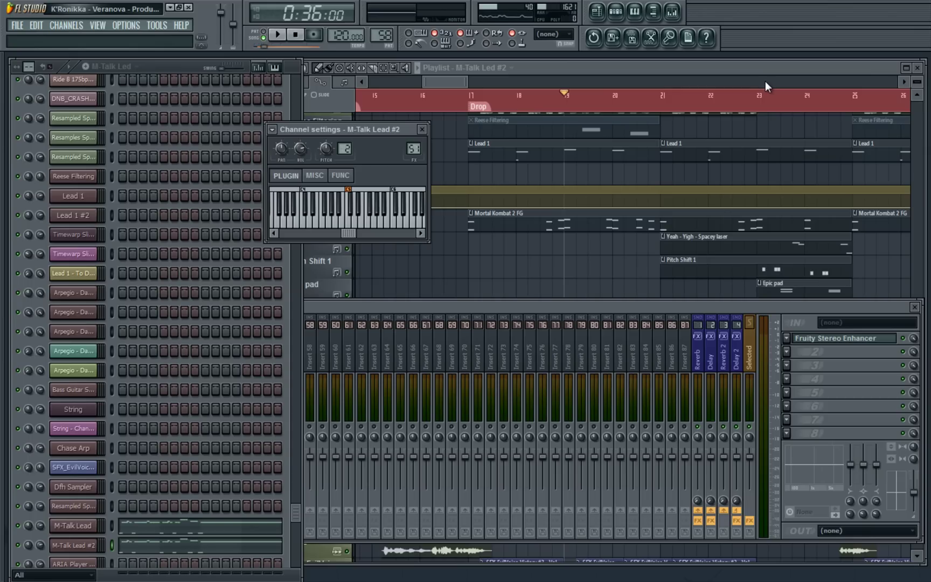
click(81, 545)
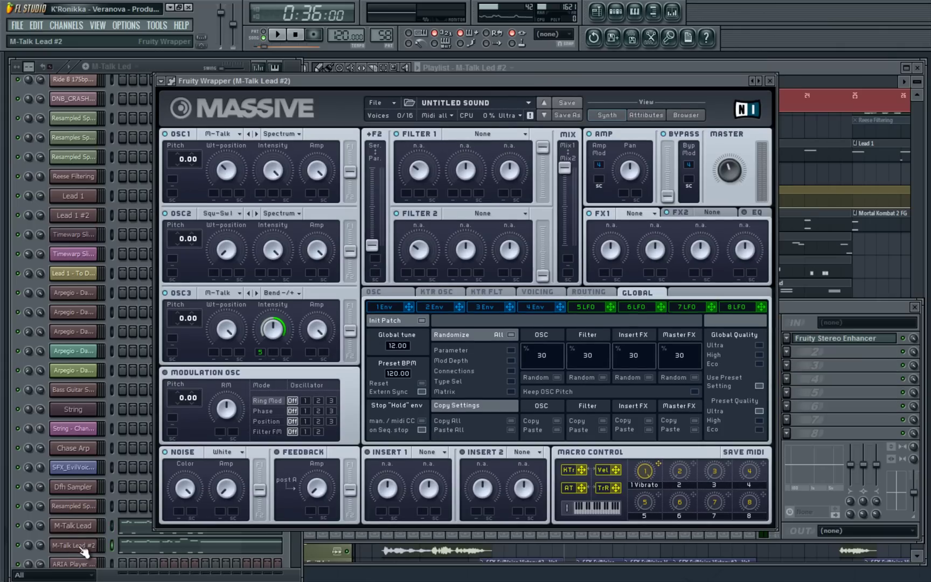
click(85, 523)
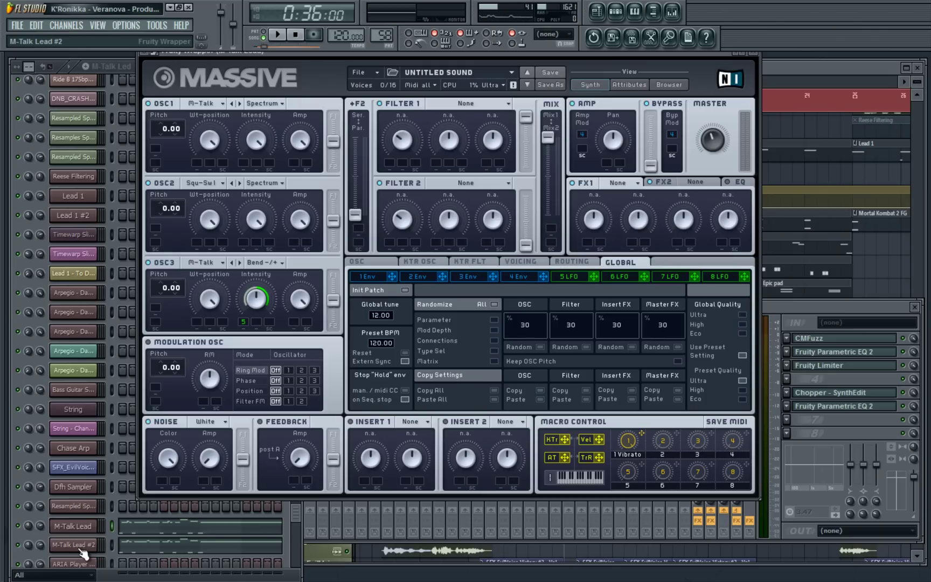
click(80, 548)
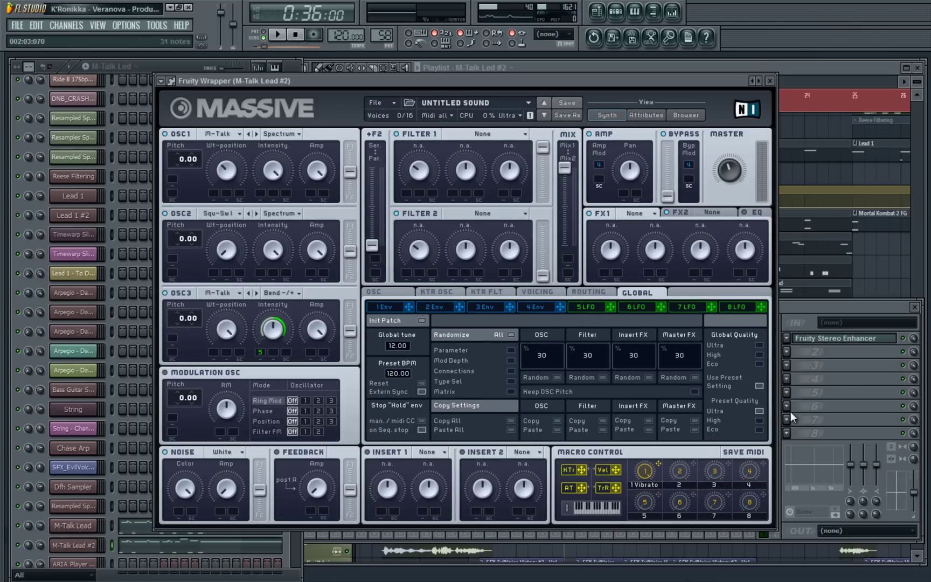
click(836, 370)
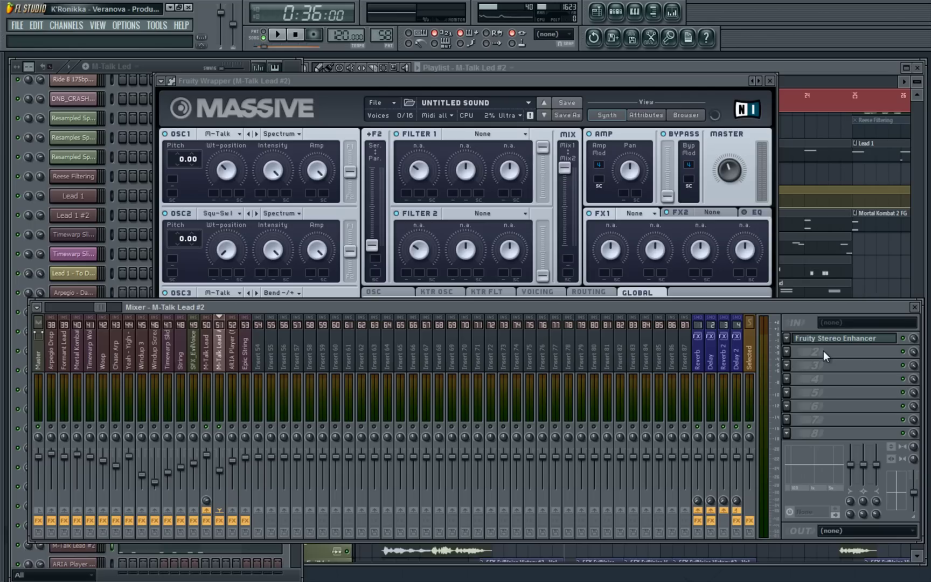
- Inspect the filter key-tracking and oscillator settings of M-Talk Lead #2 in Massive, pointing out the Restart via Gate option
click(482, 291)
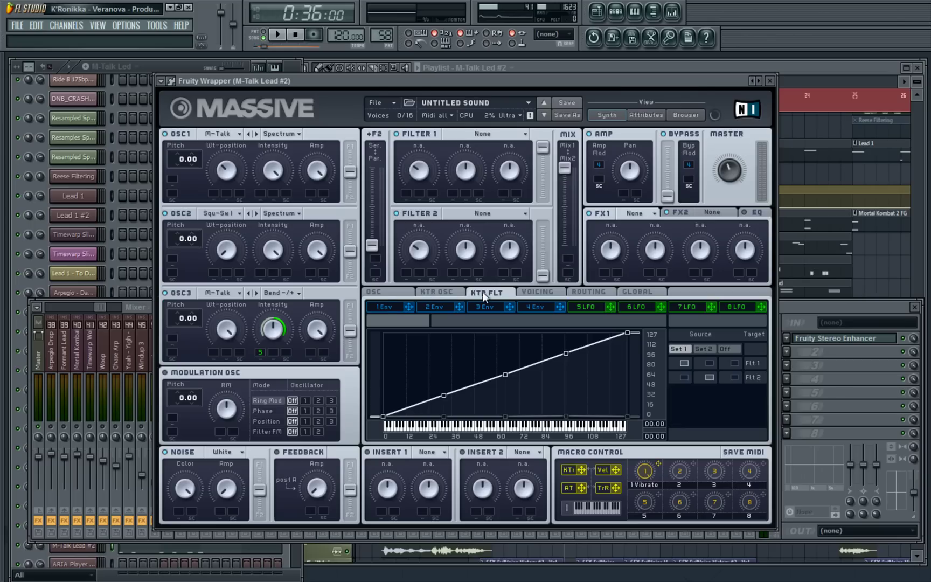
click(388, 296)
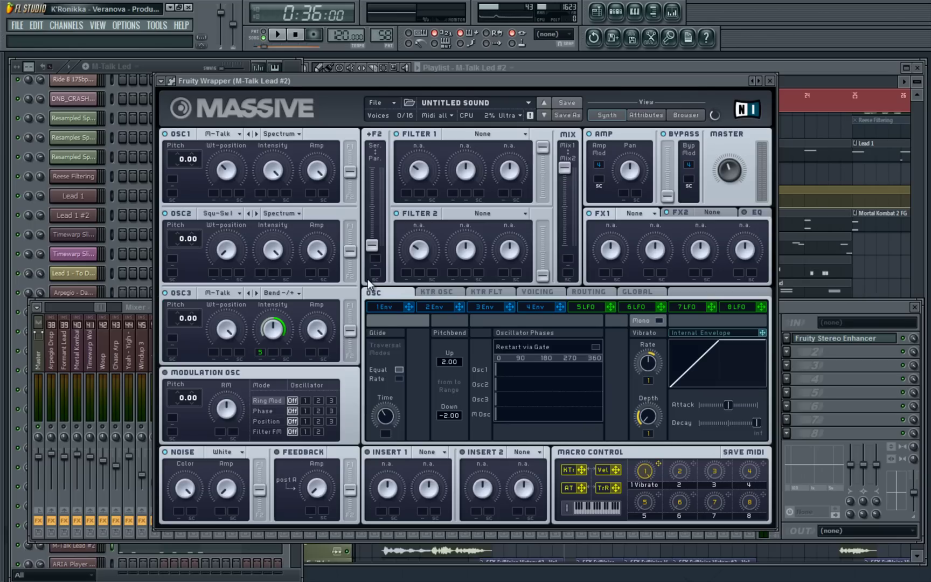
click(596, 347)
click(596, 346)
- View the M-Talk Lead mixer track, return to the playlist, and play the song from bar 19
click(620, 534)
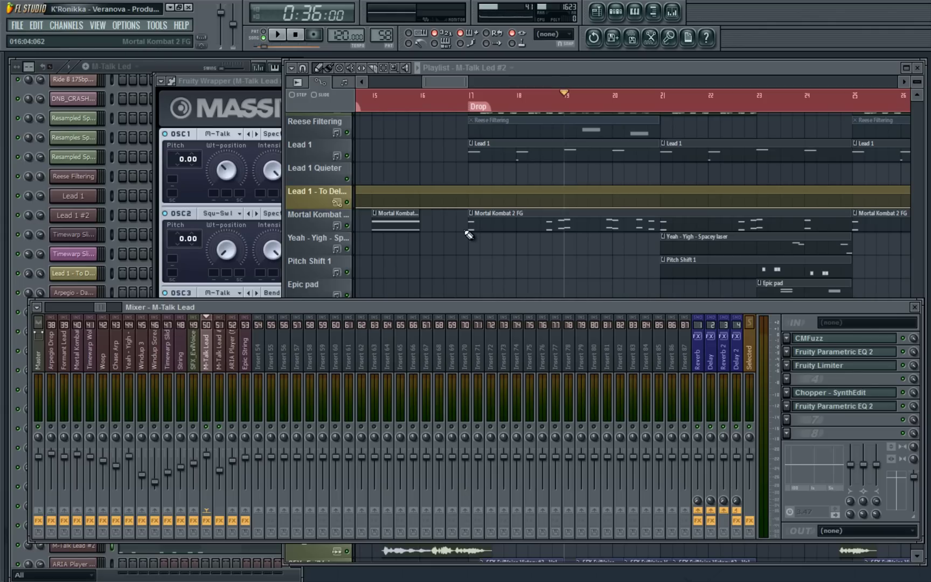
key(F5)
key(space)
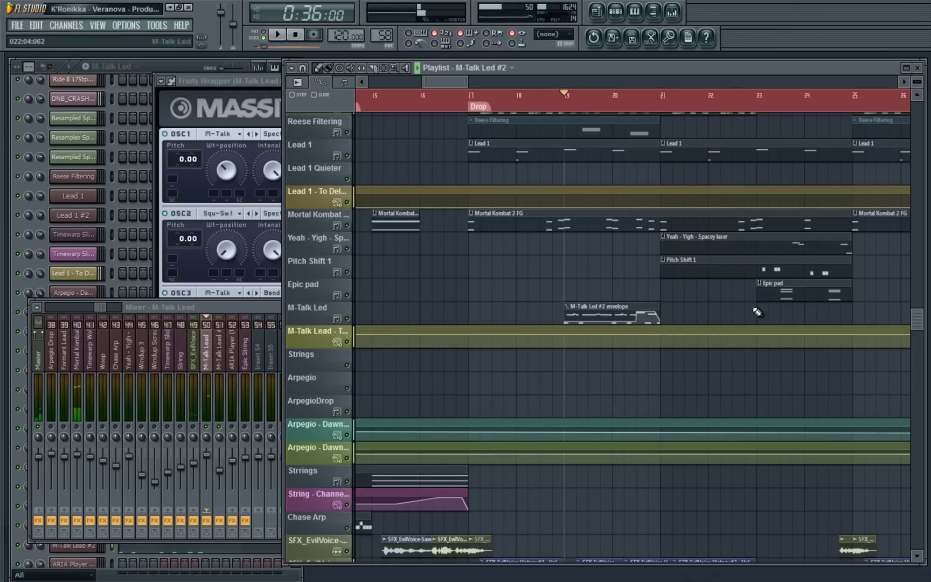
- Stop playback, set the song position to bar 23, and bring up the playlist around bars 21 to 32
key(space)
scroll(514, 350, up, 2)
drag(514, 350, 393, 339)
click(451, 97)
key(F9)
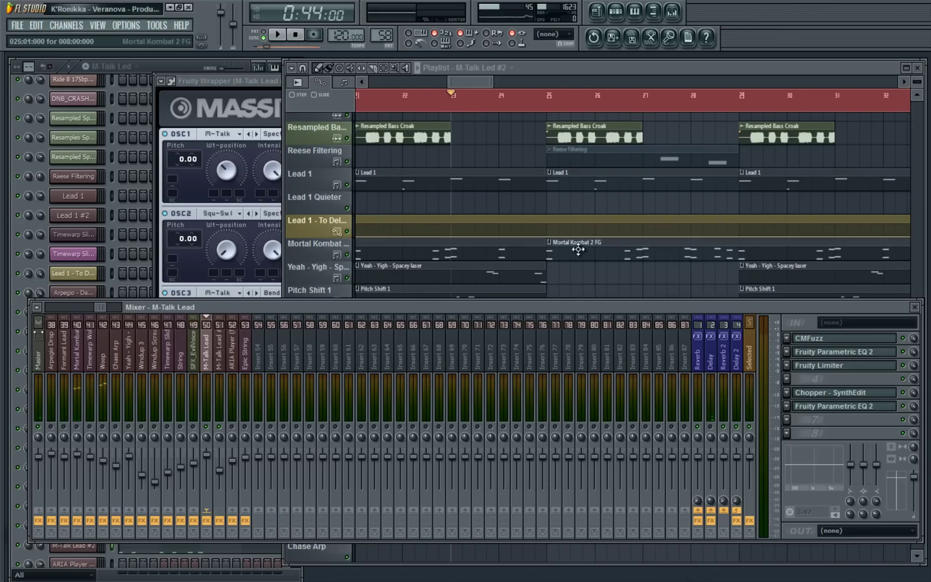
key(F5)
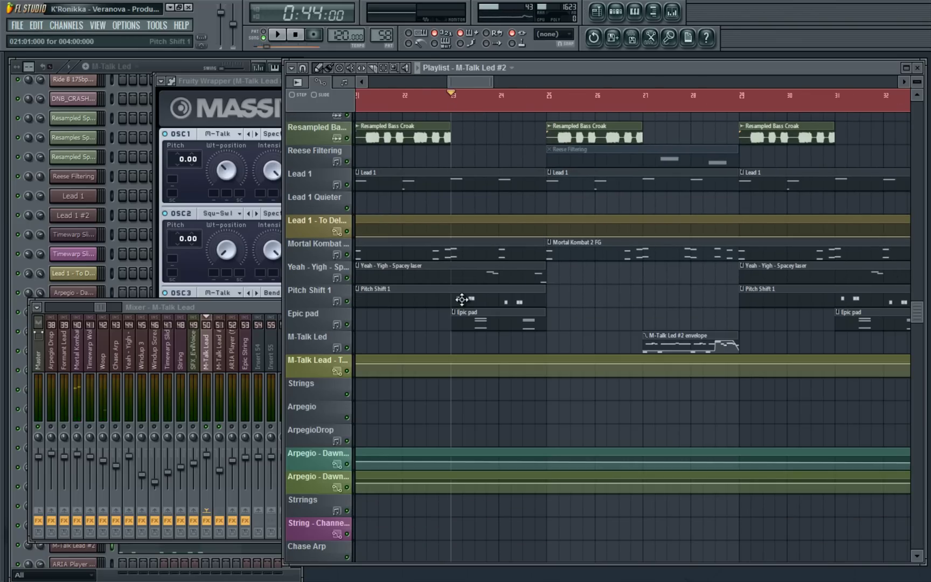
- Open the Pitch Shift 1 clip's Windup 1 notes and audition them with the mixer shown
double_click(461, 300)
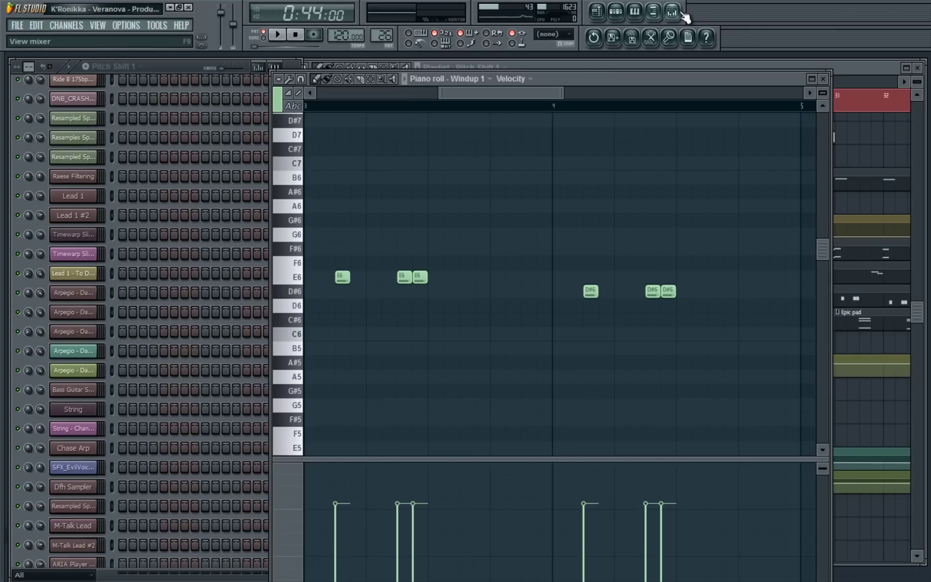
click(672, 12)
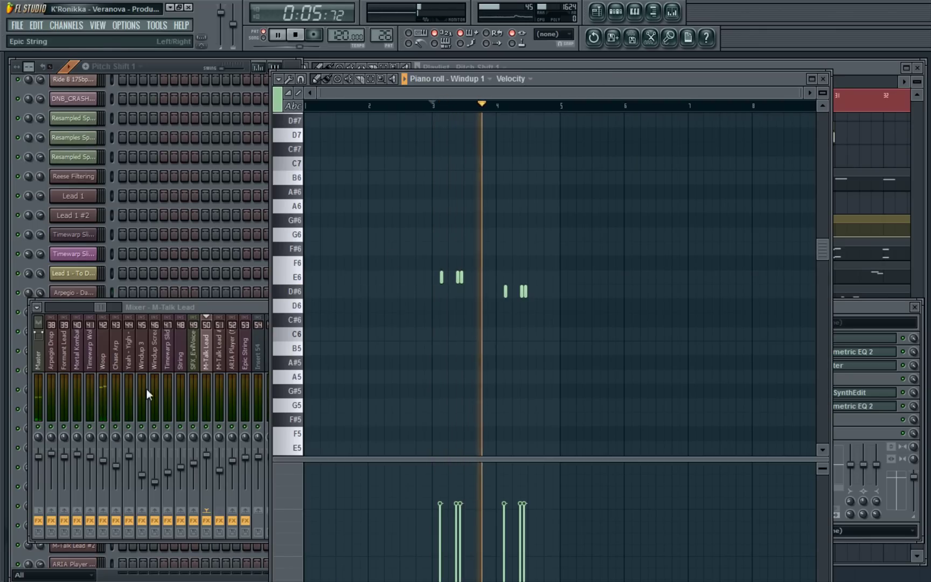
key(space)
- Inspect the CMFuzz and Fruity Parametric EQ 2 effects on the Woop mixer track
right_click(103, 360)
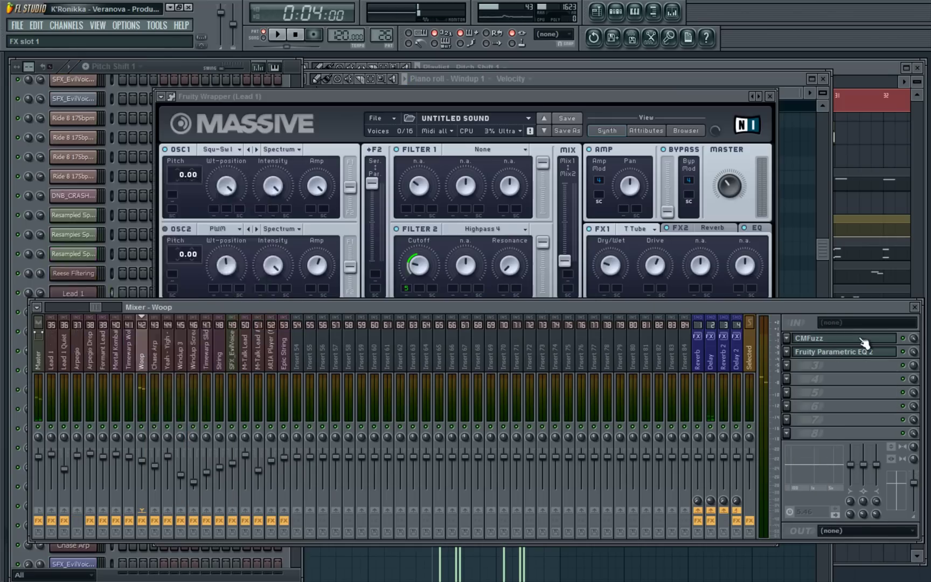
click(862, 338)
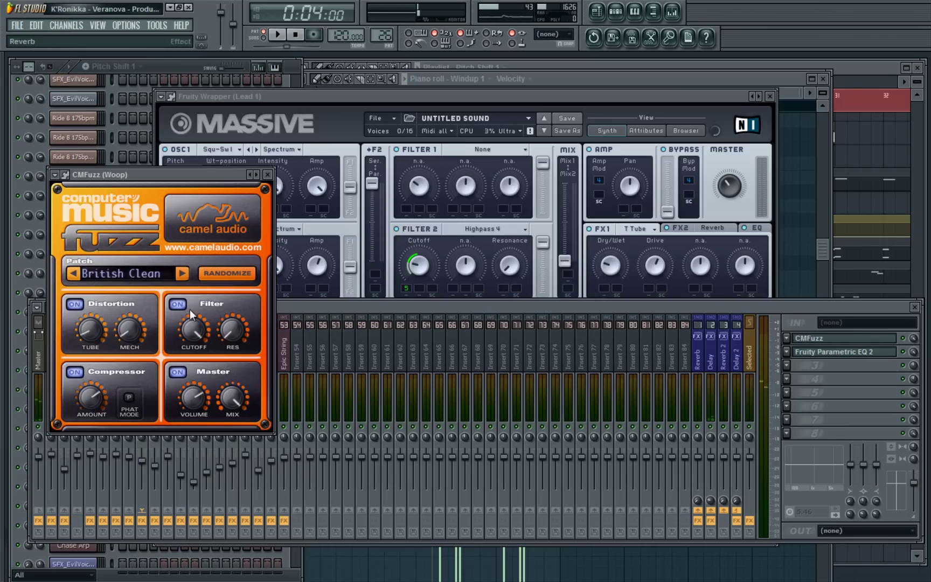
click(840, 353)
drag(167, 145, 371, 133)
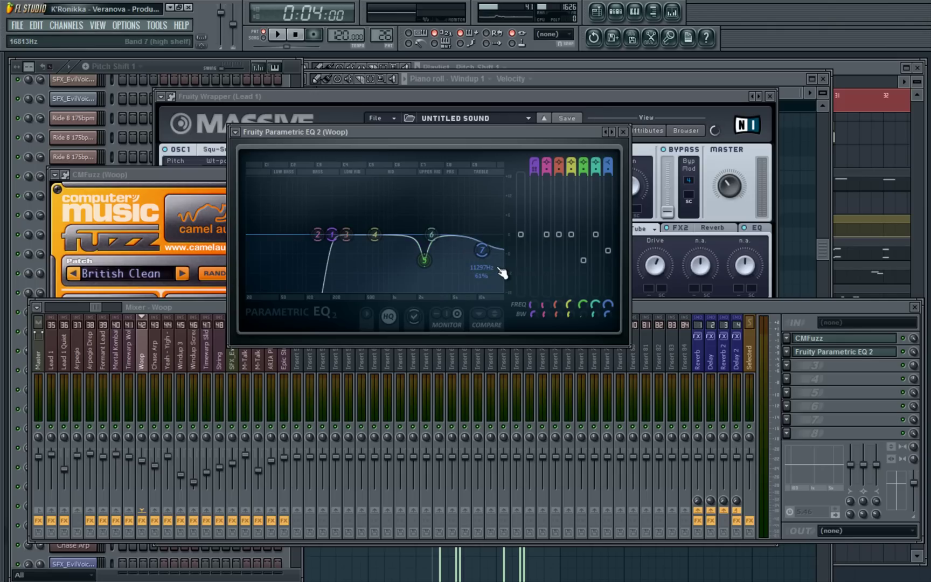
- Open the Epic pad clip's Epic String notes and set the play position to the first chord
key(F5)
double_click(484, 320)
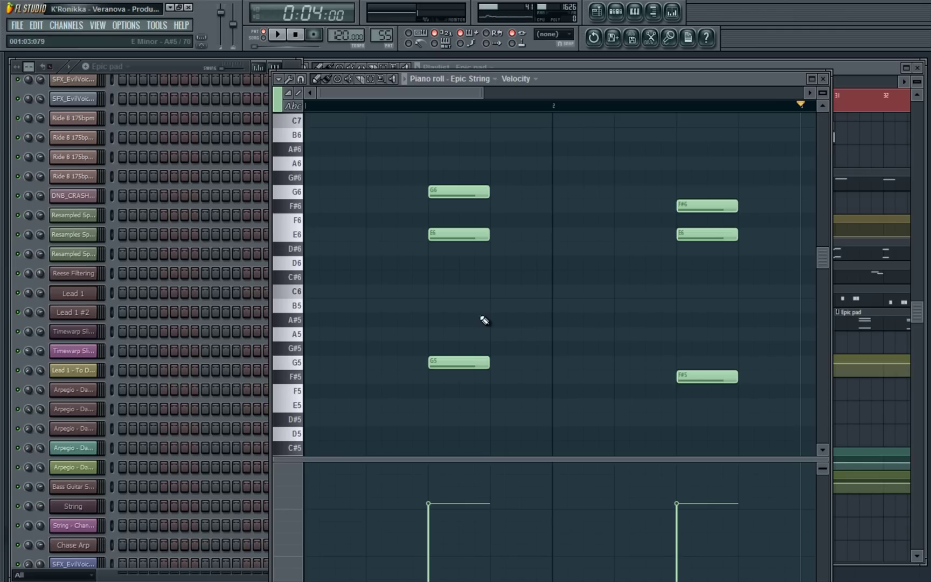
scroll(434, 183, down, 3)
click(376, 106)
scroll(221, 291, down, 5)
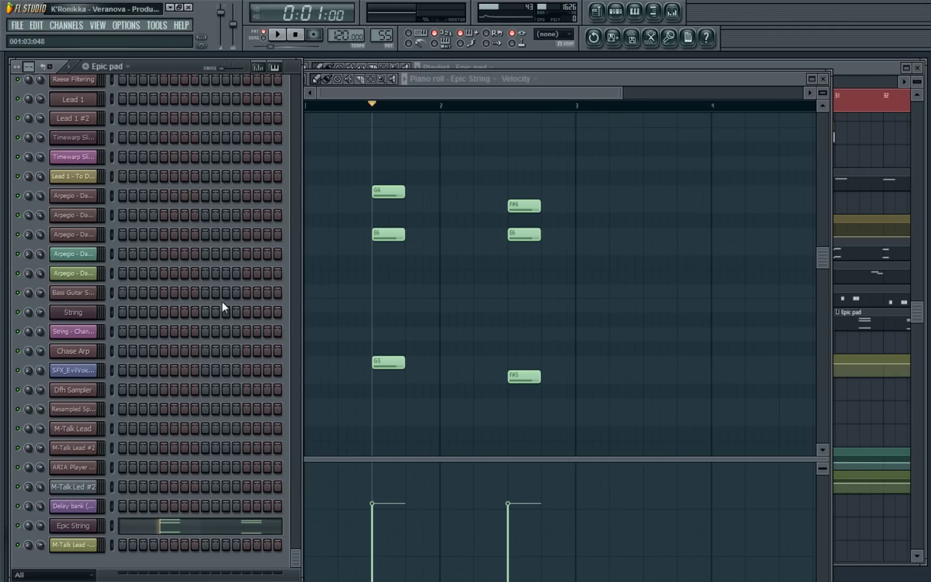
- Inspect the Epic String channel's Harmless synth and audition its chords
click(77, 524)
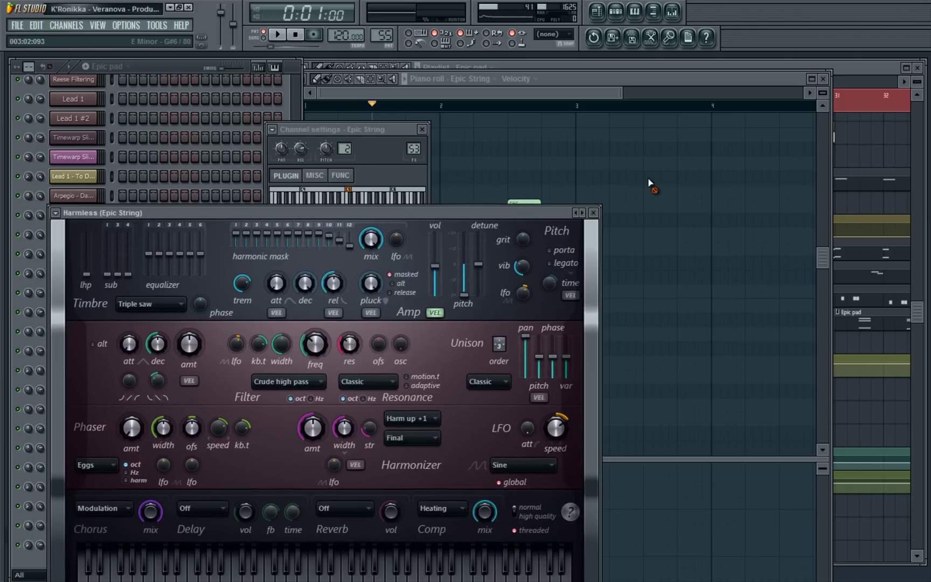
click(650, 185)
key(space)
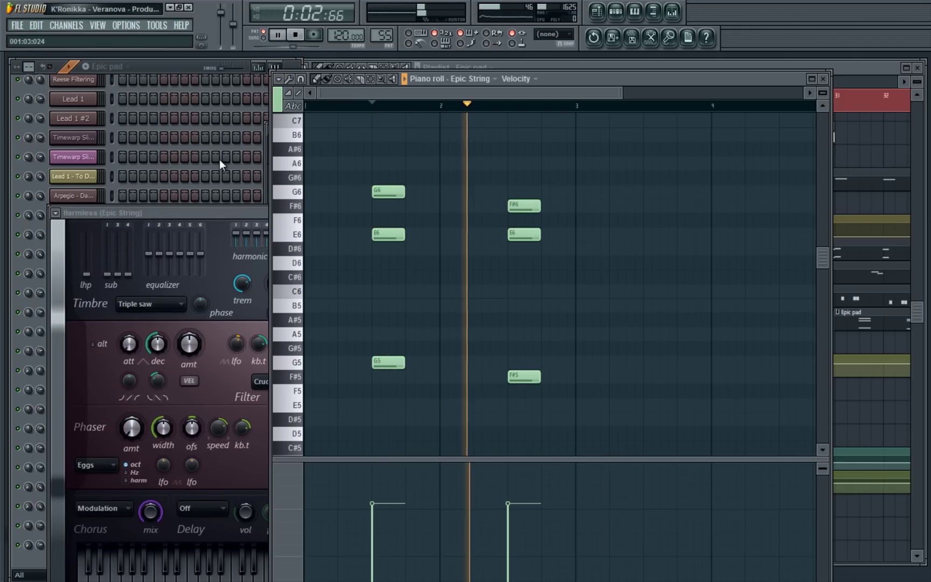
key(space)
drag(210, 209, 214, 138)
- Bring up the Epic String mixer track and audition the chords with its effect slots bypassed
key(F9)
key(Escape)
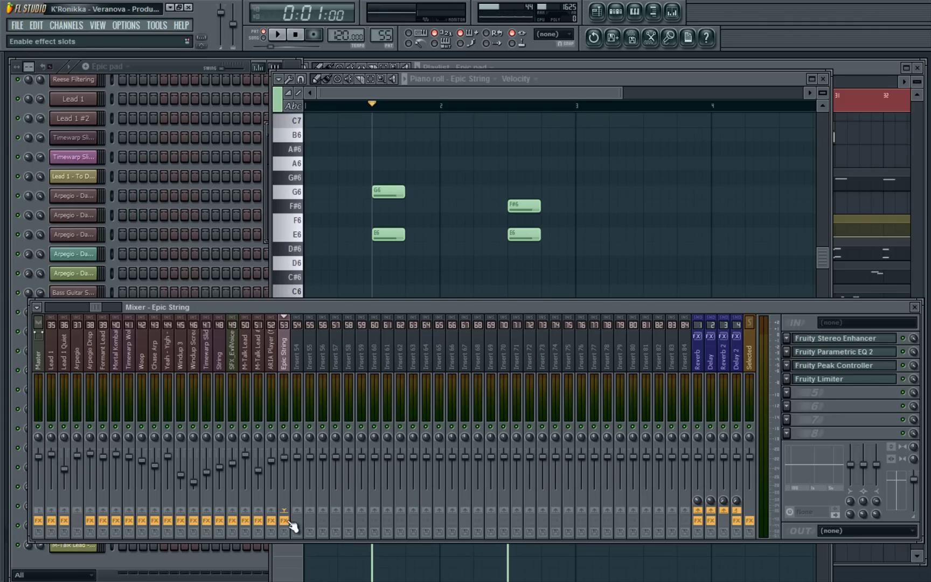
key(space)
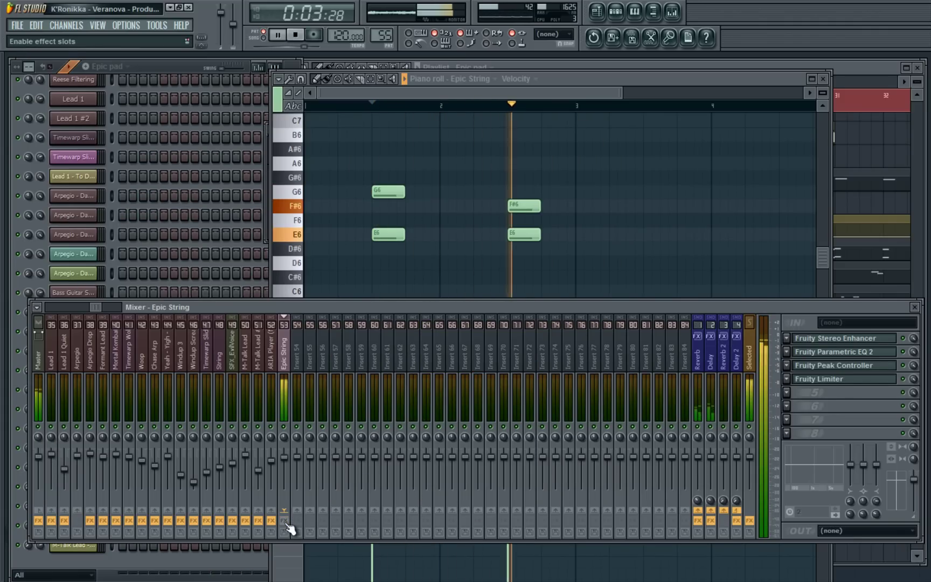
key(space)
- Inspect the Fruity Stereo Enhancer and Fruity Parametric EQ 2 on the Epic String mixer track
click(840, 338)
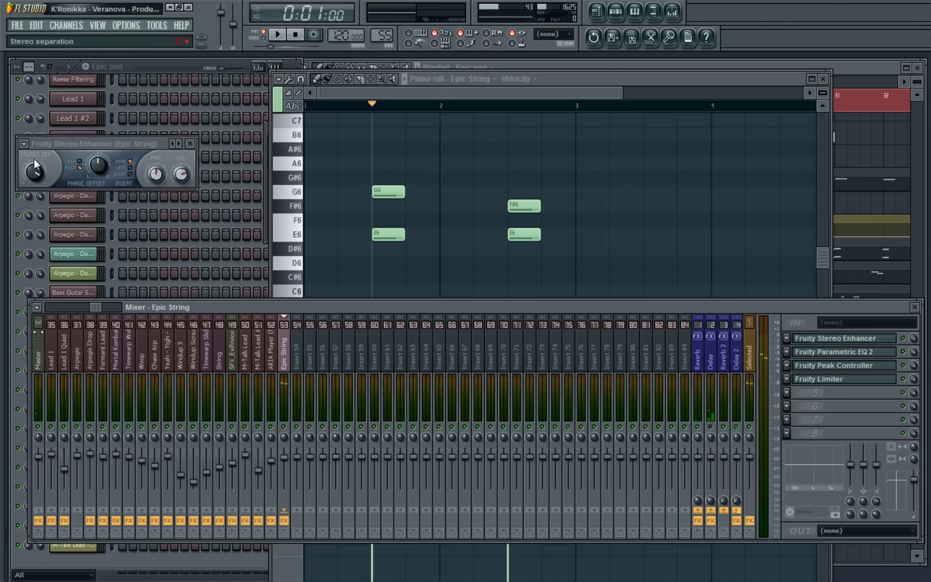
drag(92, 144, 211, 144)
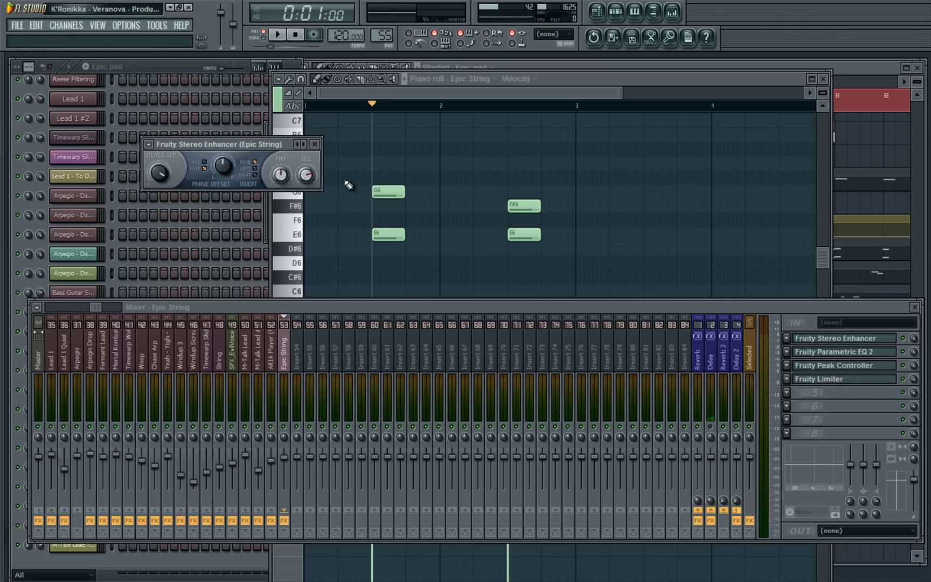
click(834, 352)
drag(267, 170, 273, 104)
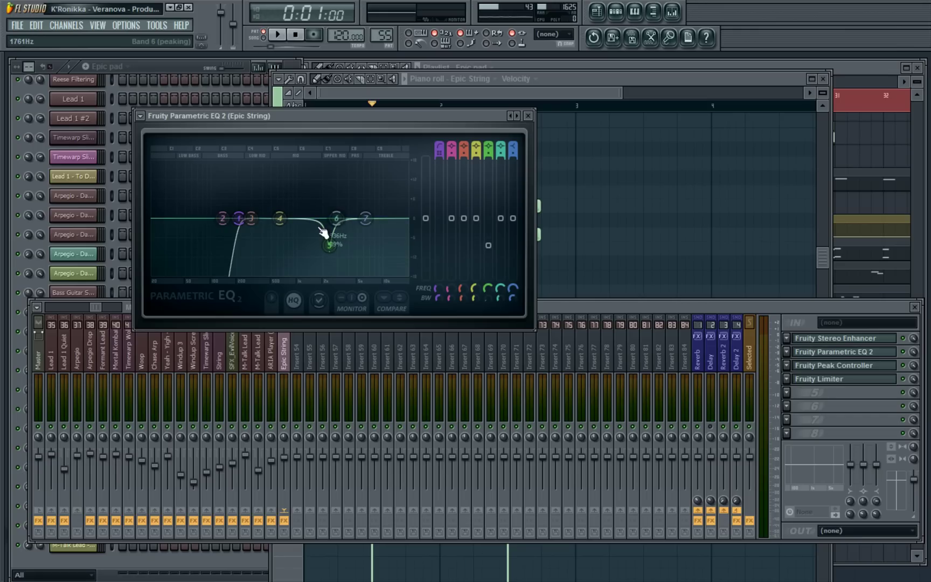
- Open Epic String's Fruity Peak Controller and Fruity Limiter and arrange their windows side by side
click(833, 366)
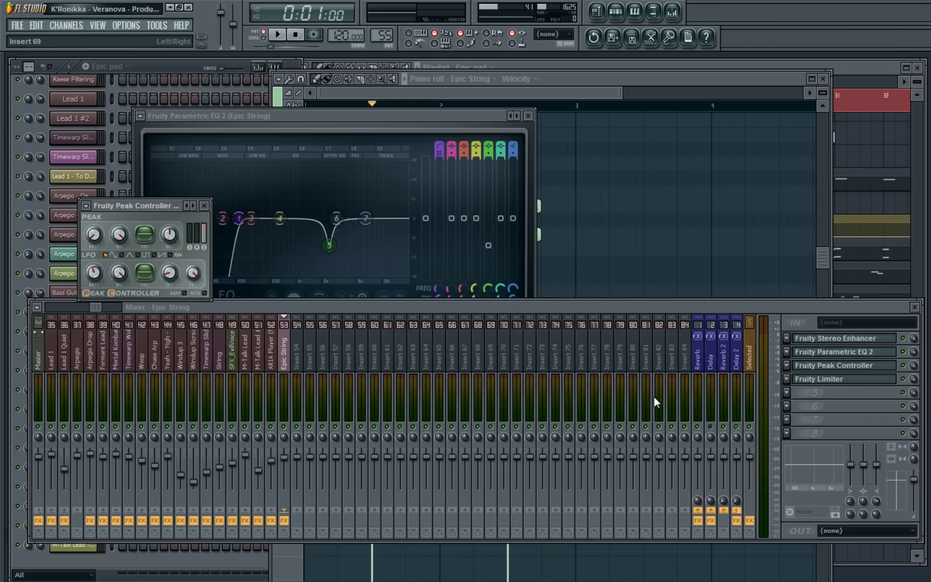
click(829, 382)
drag(337, 226, 510, 152)
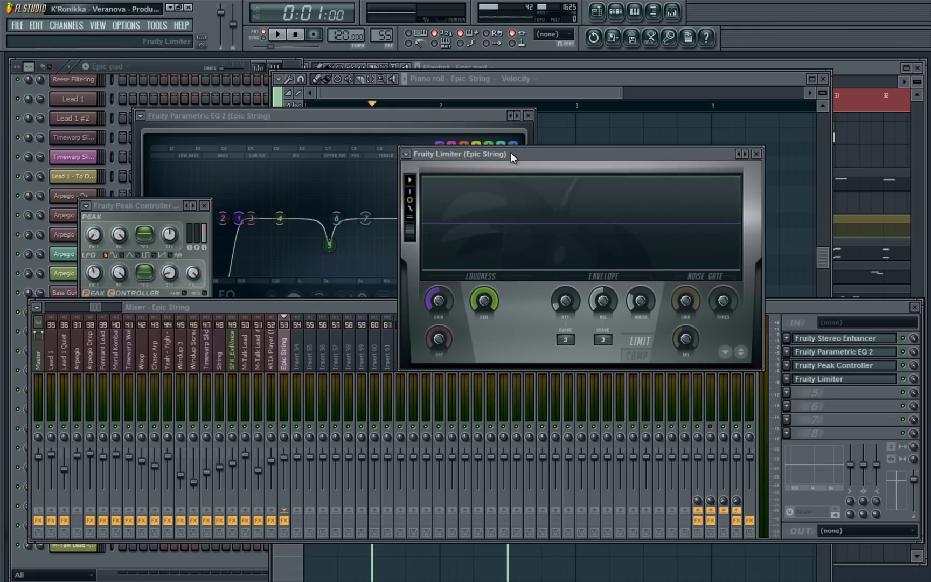
drag(160, 209, 303, 174)
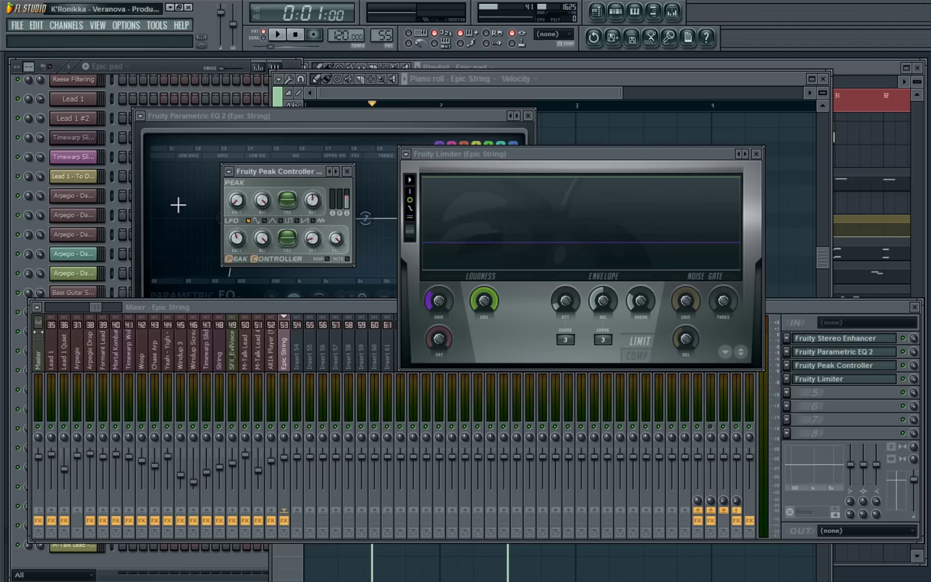
- Inspect the remote control link of the Fruity Limiter's gain and its available internal controllers, and close the settings
right_click(439, 300)
click(487, 394)
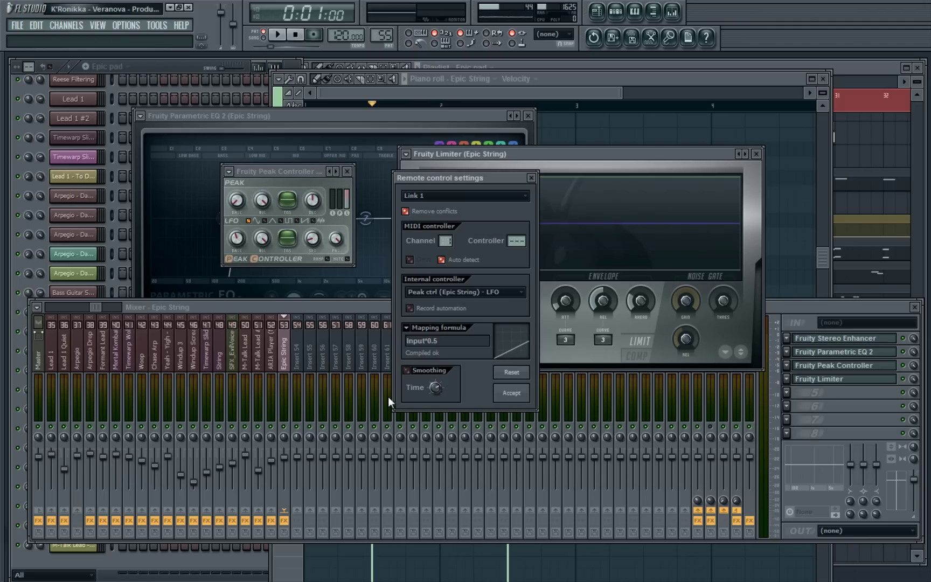
click(472, 291)
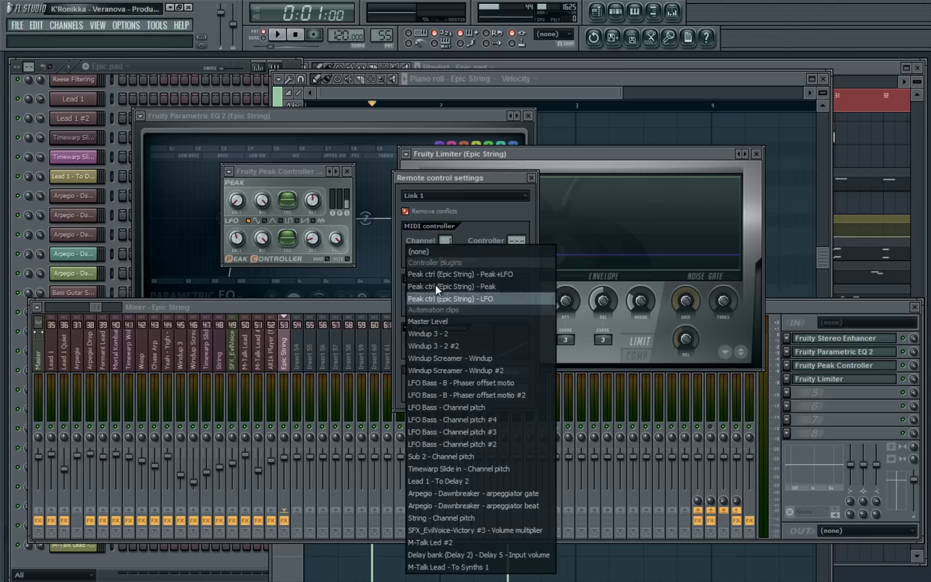
click(477, 176)
click(532, 177)
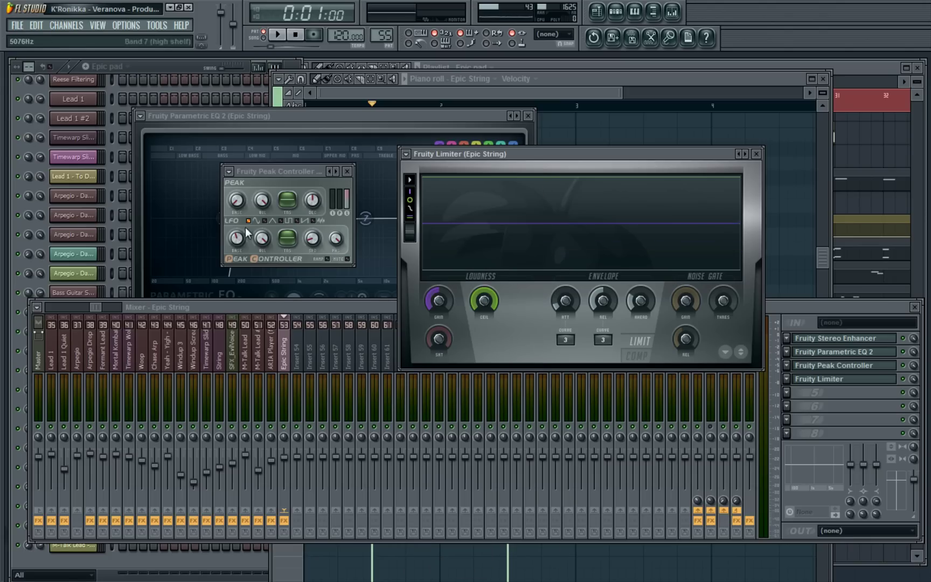
- Open the Yeah - Yigh - Spacey laser notes and its mixer track, and play that section of the song
key(space)
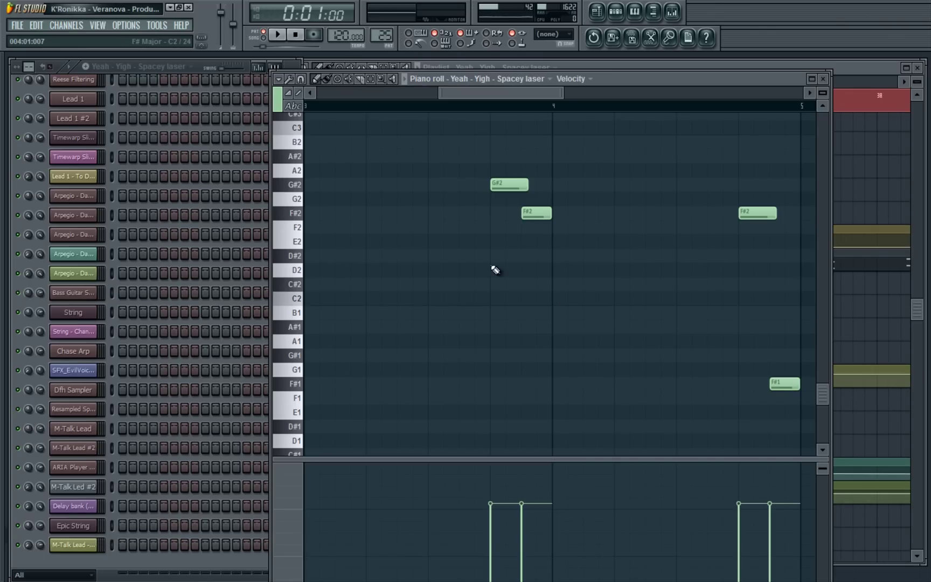
click(488, 107)
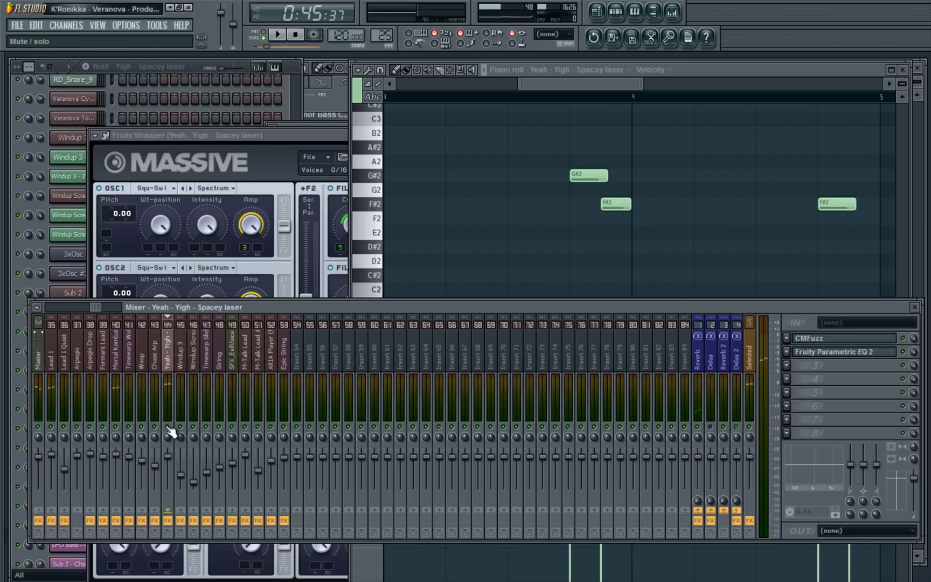
click(495, 201)
key(space)
scroll(504, 161, down, 1)
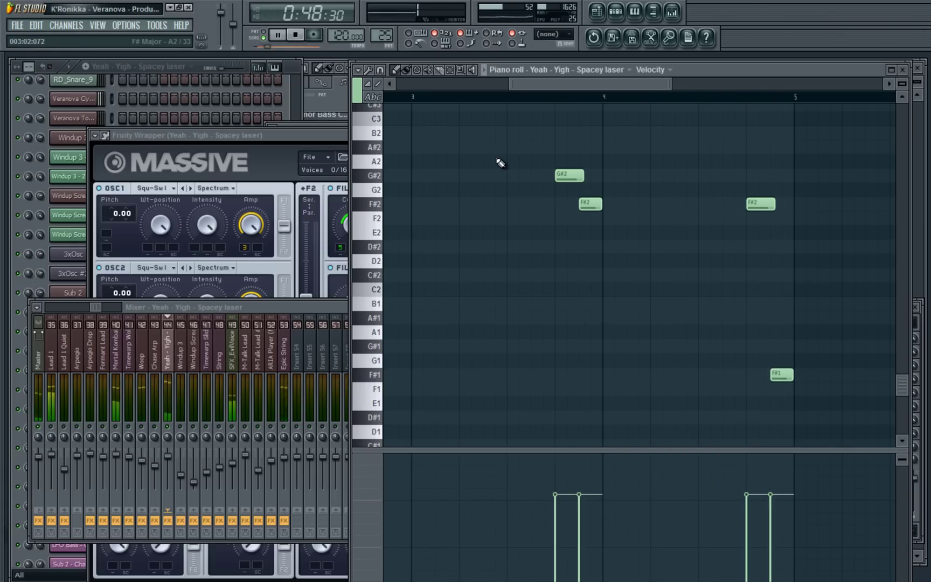
key(space)
- Inspect the Yeah - Yigh patch in Massive, close it, and return to the playlist
click(349, 170)
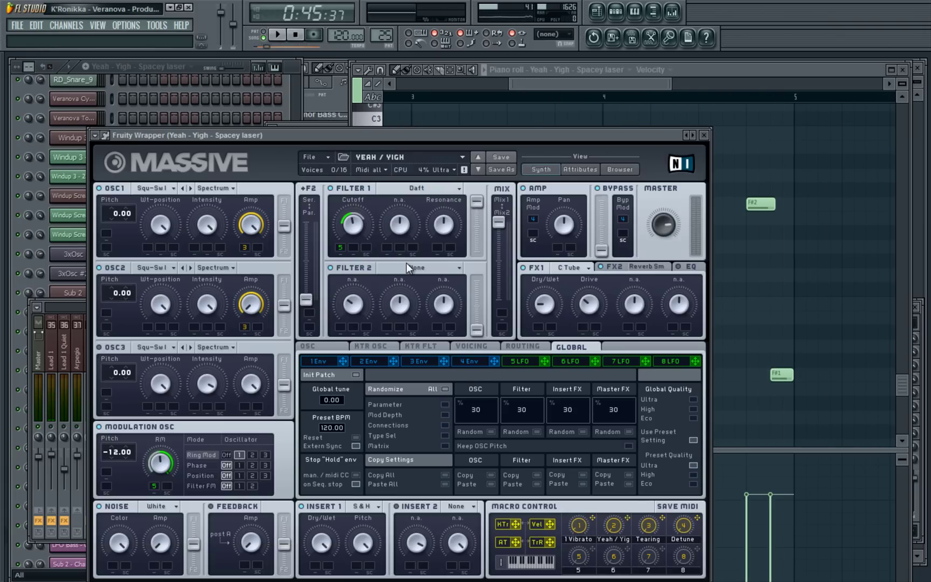
click(704, 135)
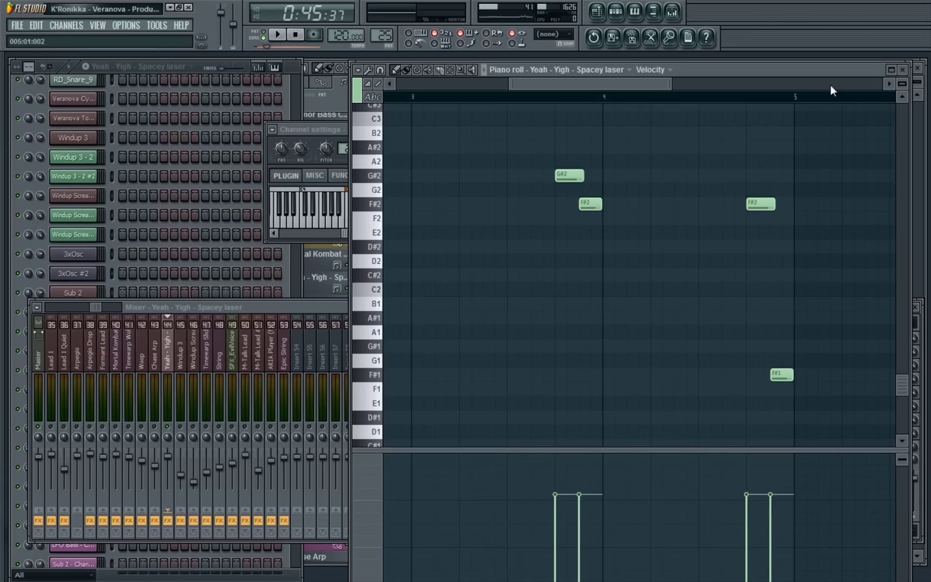
click(917, 69)
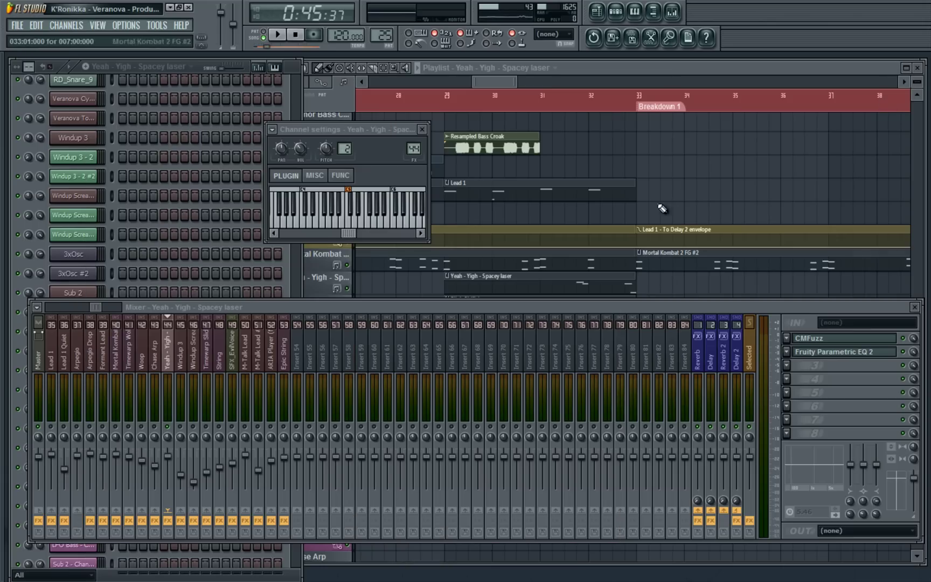
key(F5)
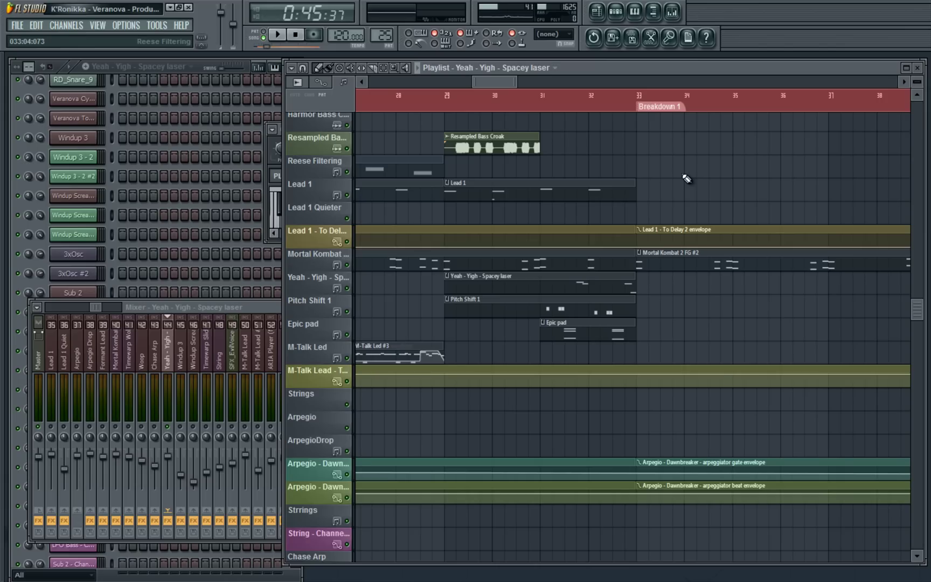
- Play the song from bar 31 to hear the Pitch Shift 1 and Epic pad clips, and check the Epic String mixer track
click(585, 332)
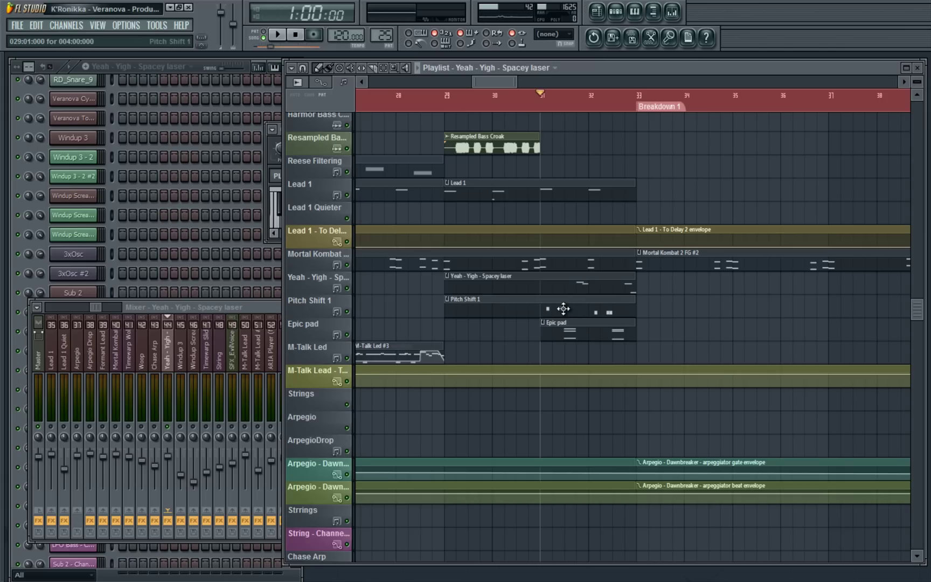
double_click(563, 308)
key(Escape)
key(space)
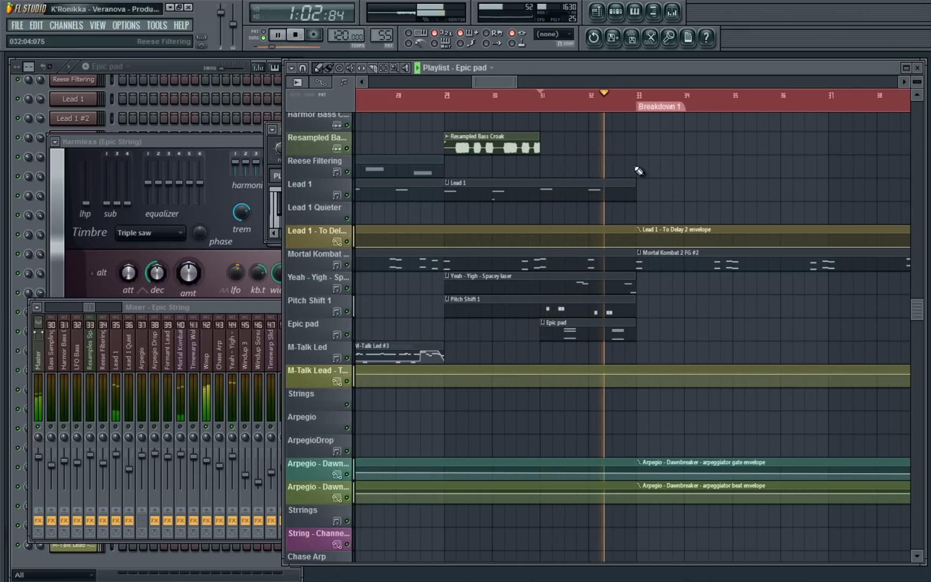
key(space)
key(F9)
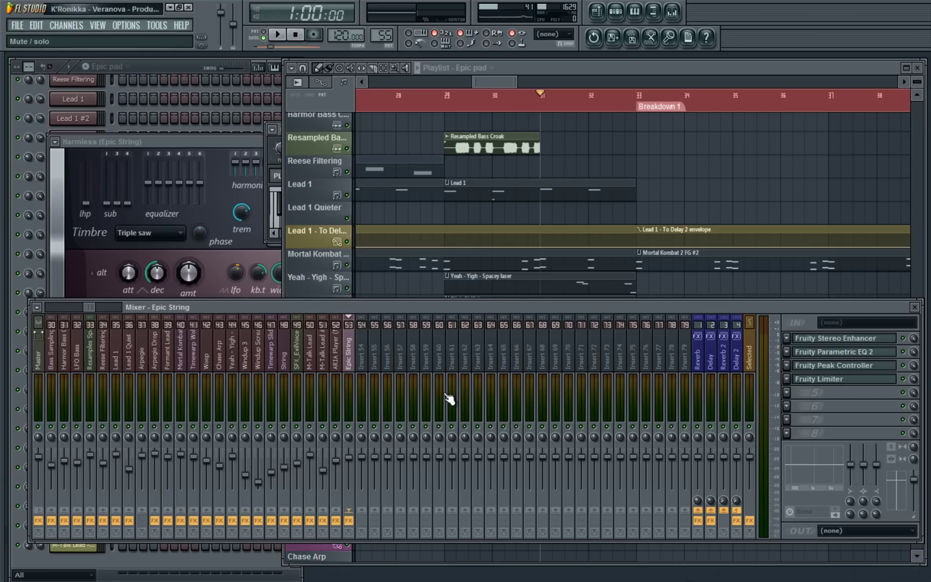
key(F5)
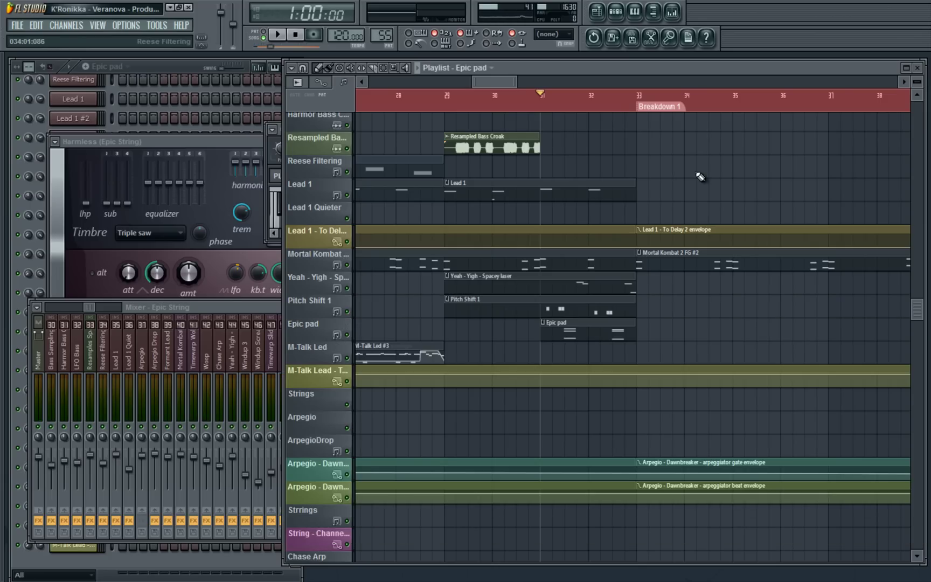
- Move to the vocal samples around the Drop marker and open the SFX_EvilVoice-Victory channel settings and mixer track
drag(585, 284, 883, 133)
drag(469, 393, 902, 470)
drag(712, 457, 626, 312)
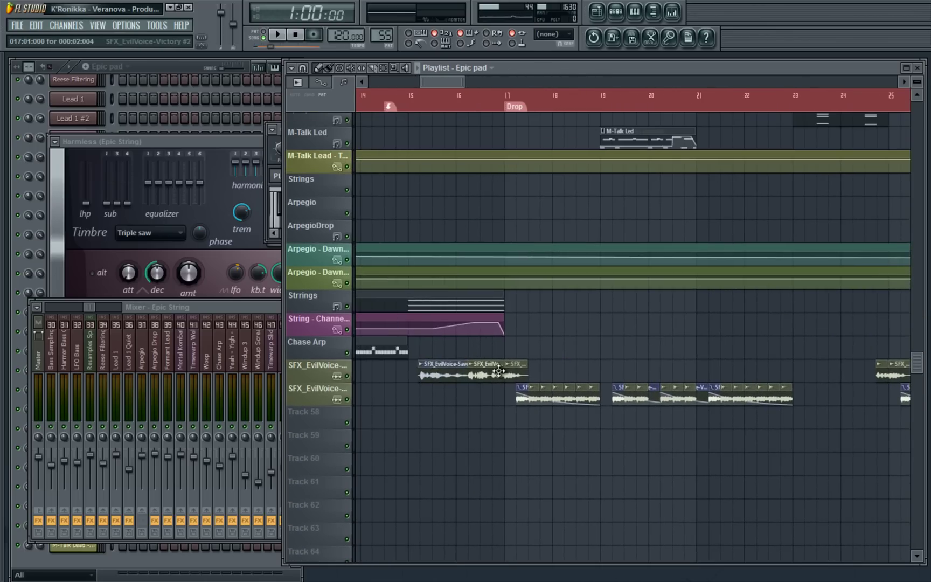
double_click(491, 372)
double_click(407, 148)
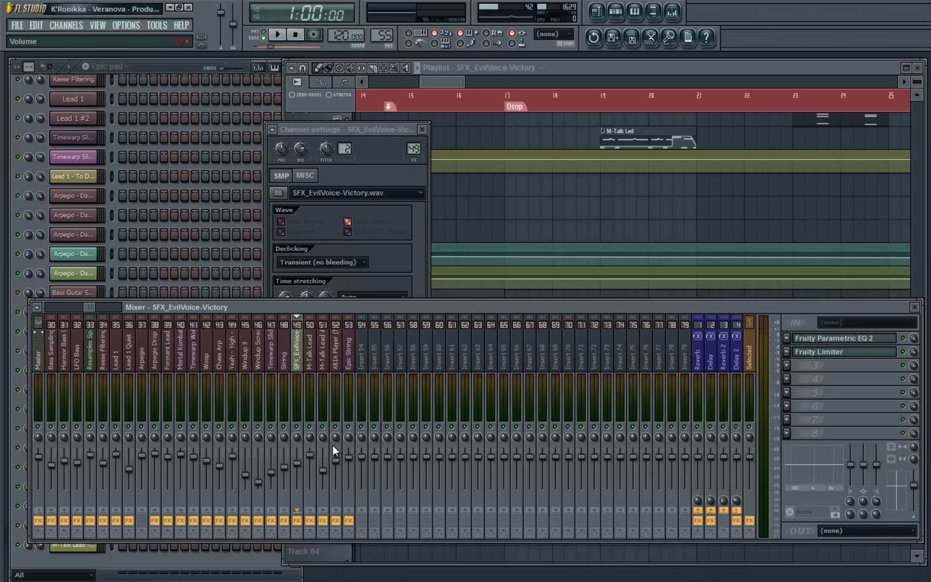
- Return to the playlist and play the song from bar 15 to hear the SFX_EvilVoice clips leading into and through the drop
key(F5)
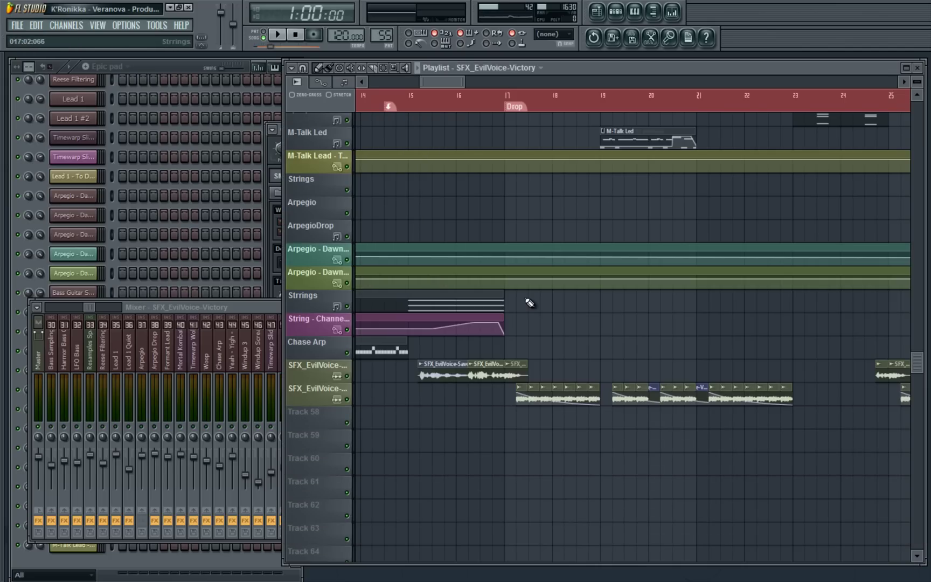
key(space)
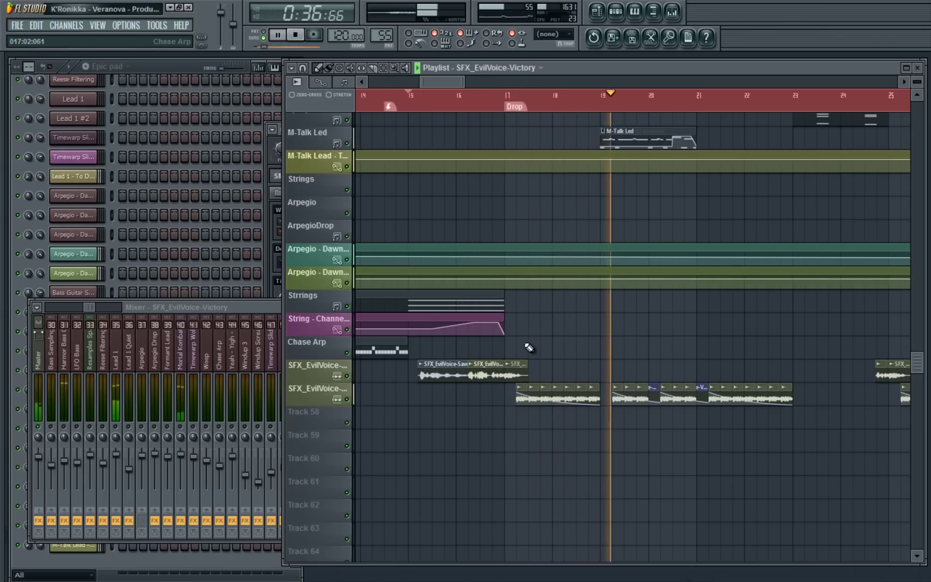
scroll(514, 371, up, 2)
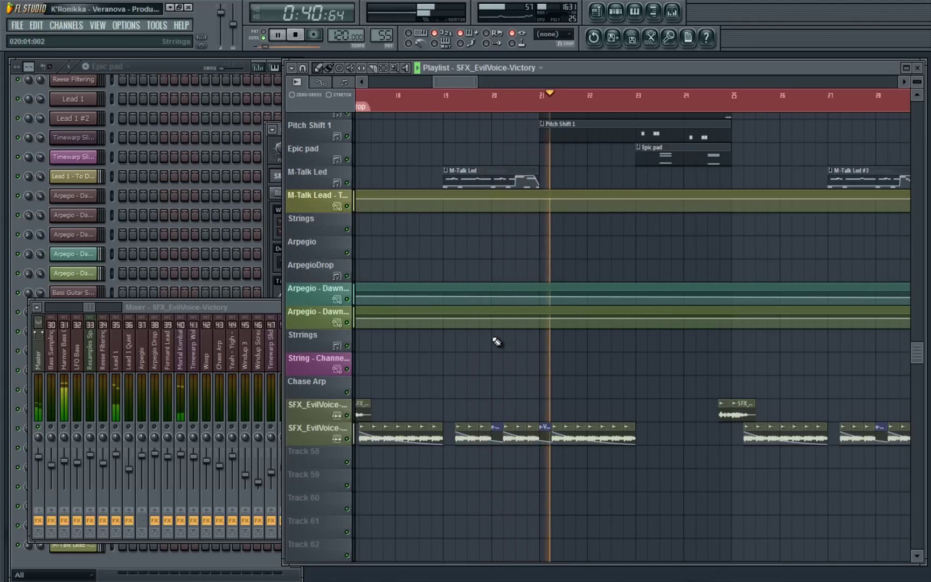
scroll(615, 415, up, 4)
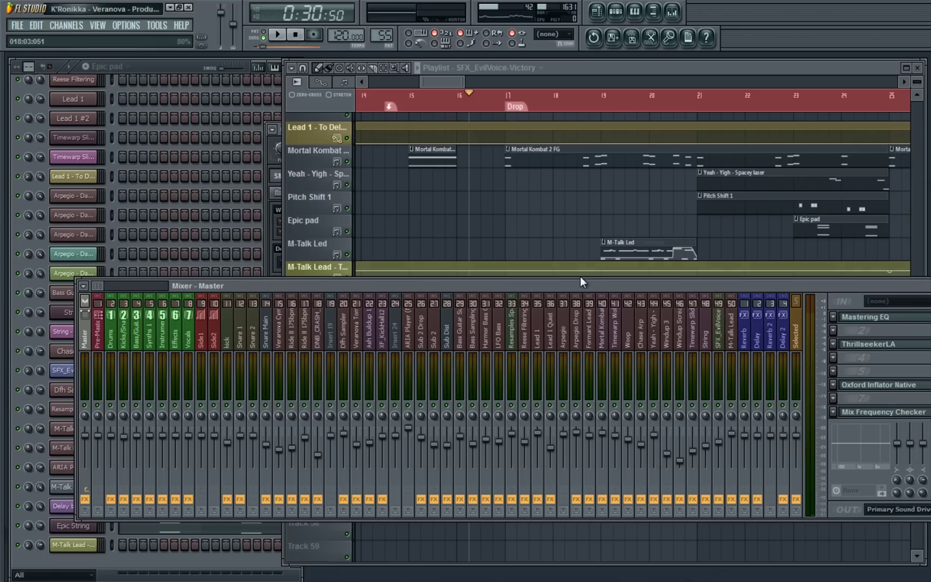
- Reposition the mixer so the Master track's effect slots are fully in view, and audition the drop twice from just after bar 16
drag(580, 279, 490, 277)
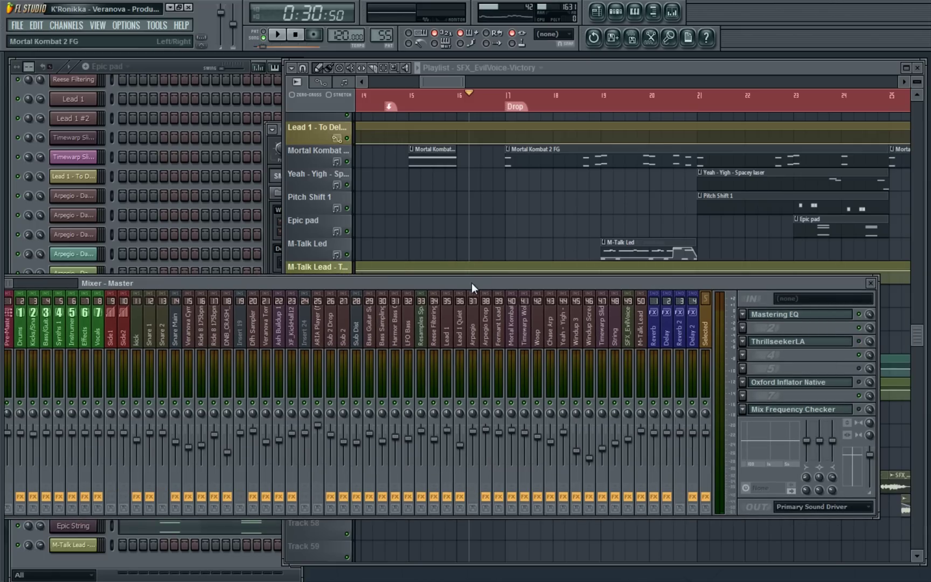
key(space)
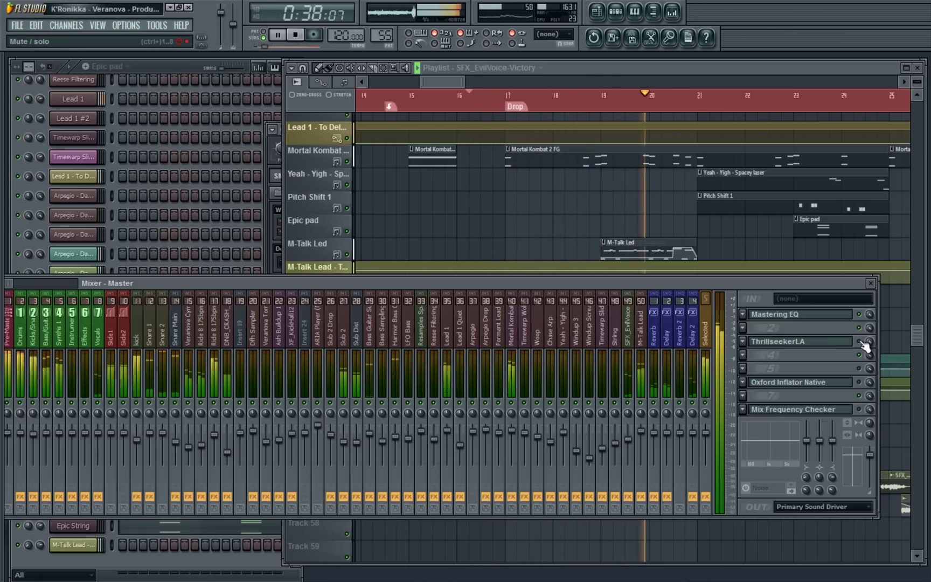
key(space)
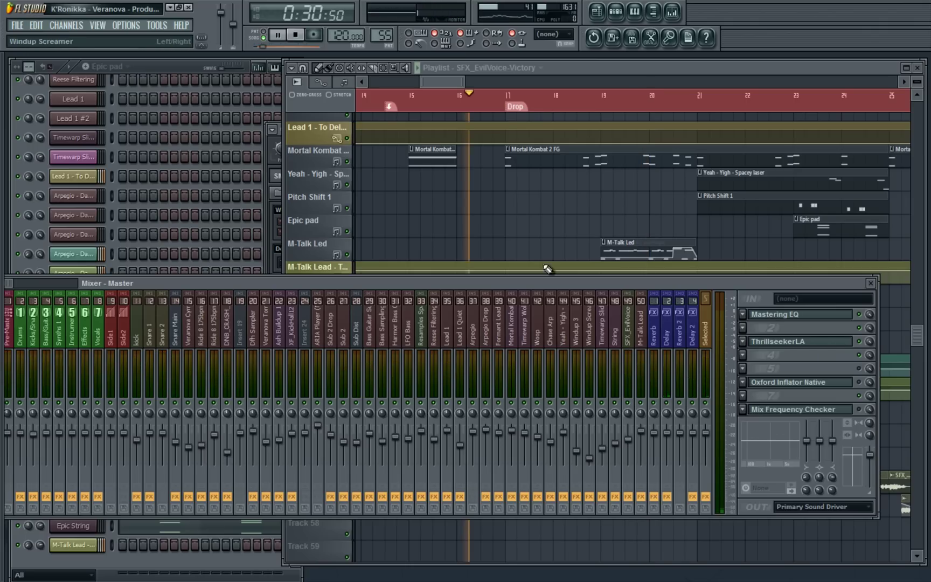
key(space)
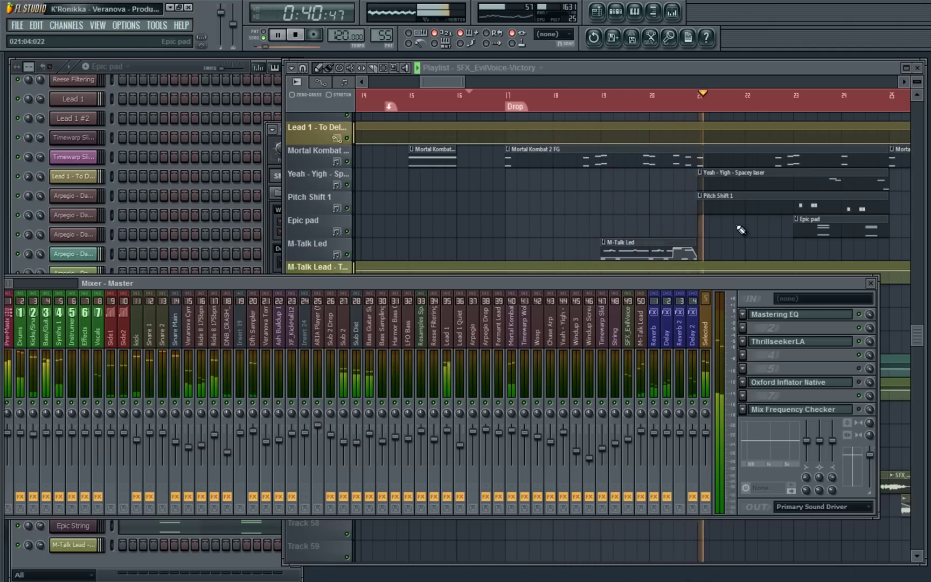
key(space)
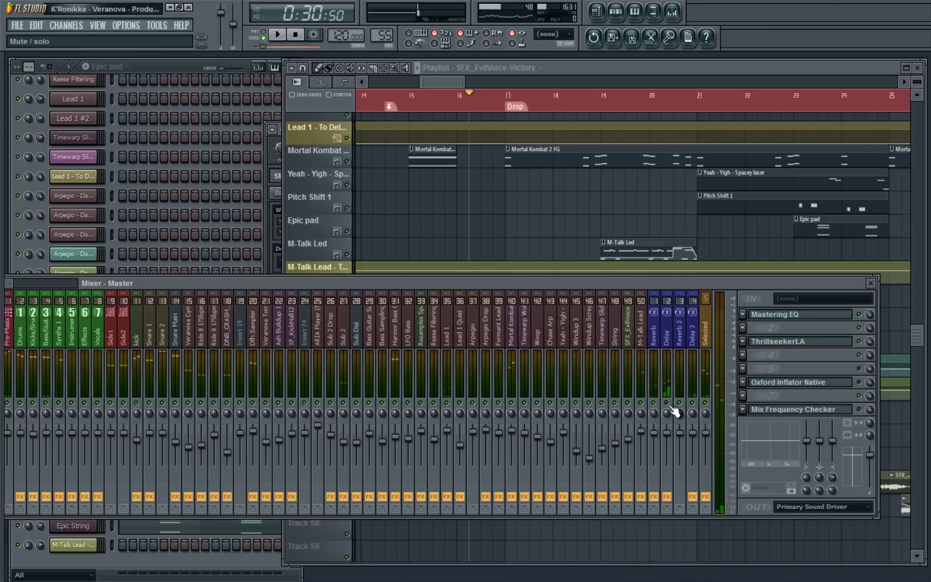